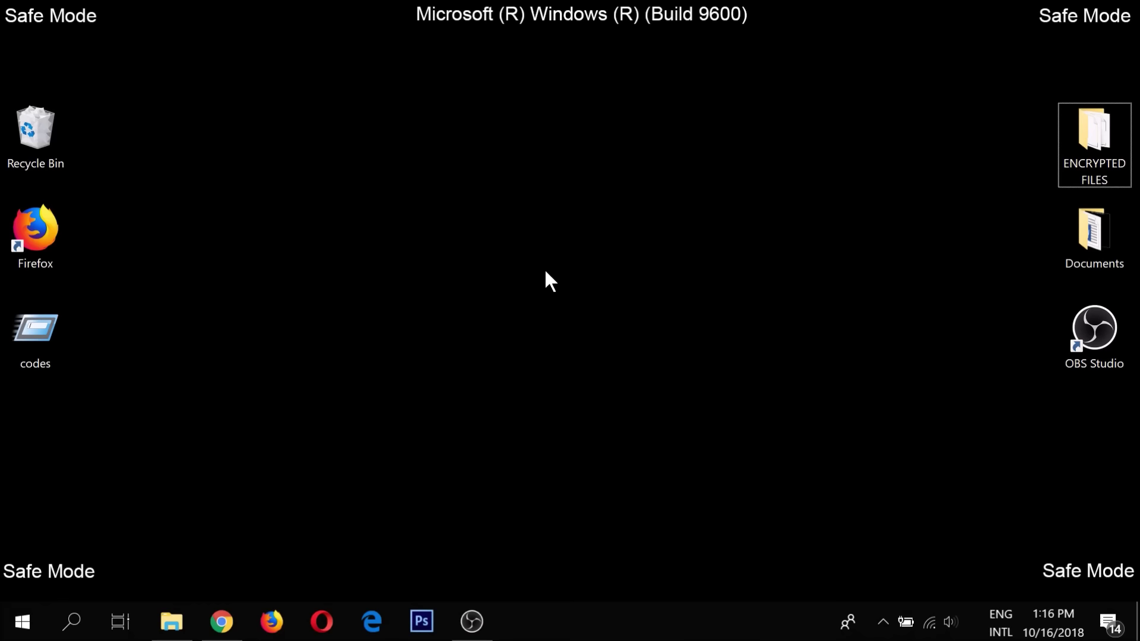
Copy the ENCRYPTED FILES folder from the desktop to FLASH DRIVE (G:) through This PC, and close the window.
right_click(1091, 167)
click(917, 460)
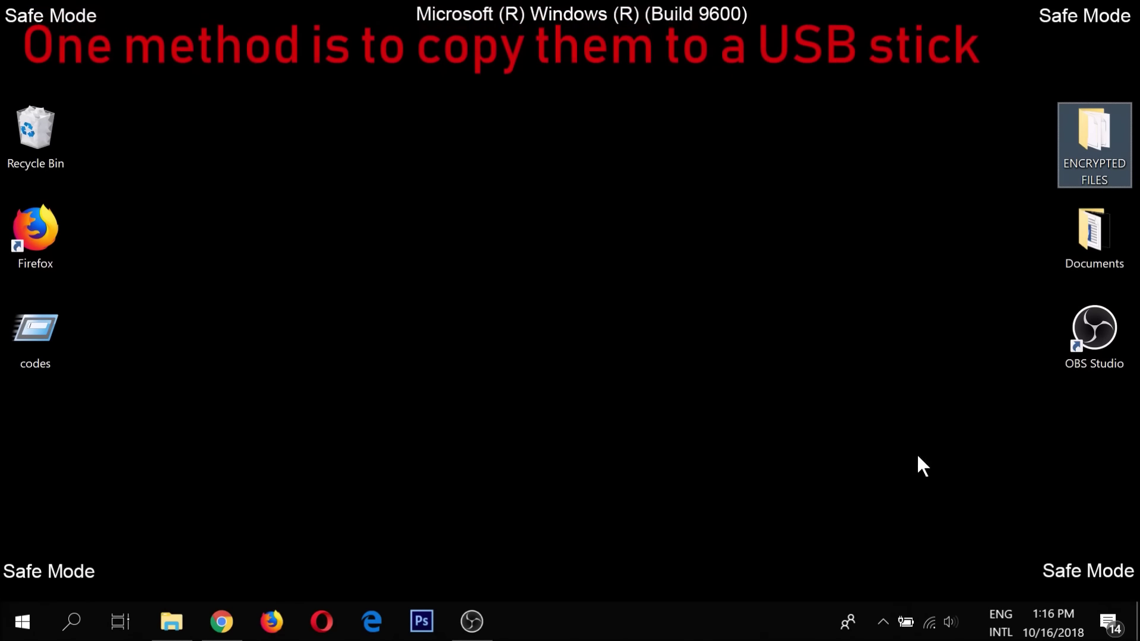
click(84, 614)
text(This)
click(232, 236)
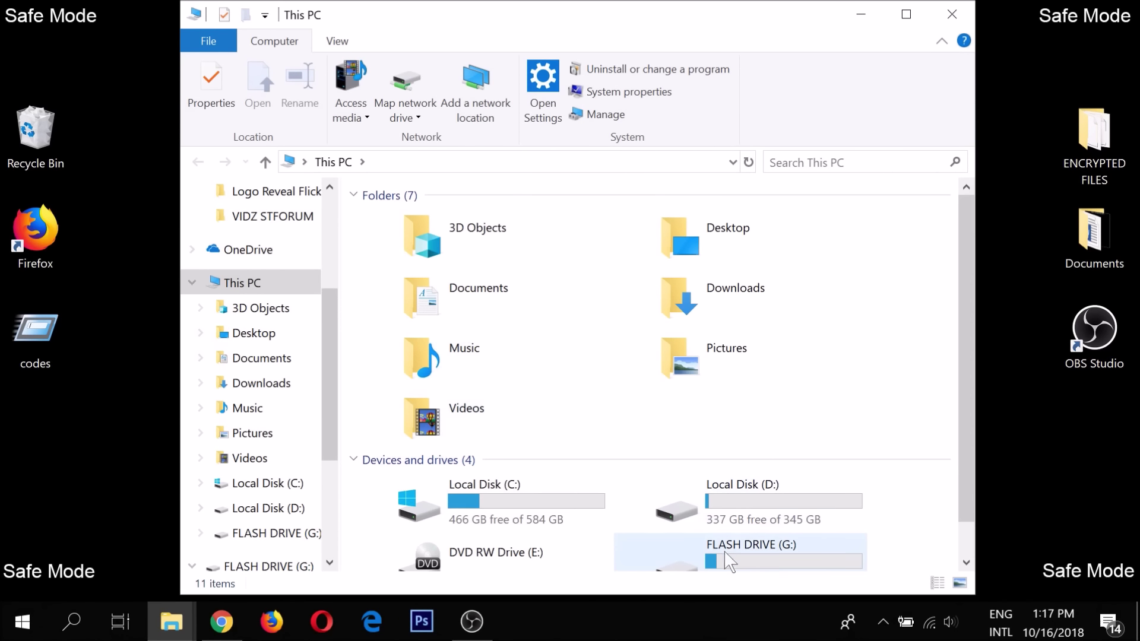
right_click(740, 566)
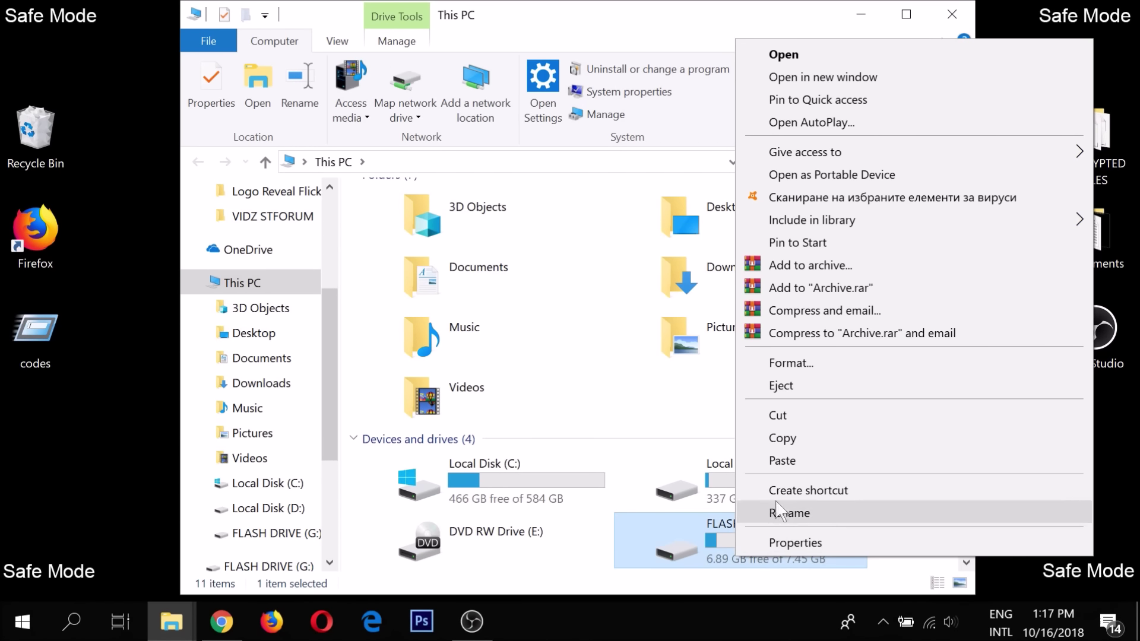
click(782, 461)
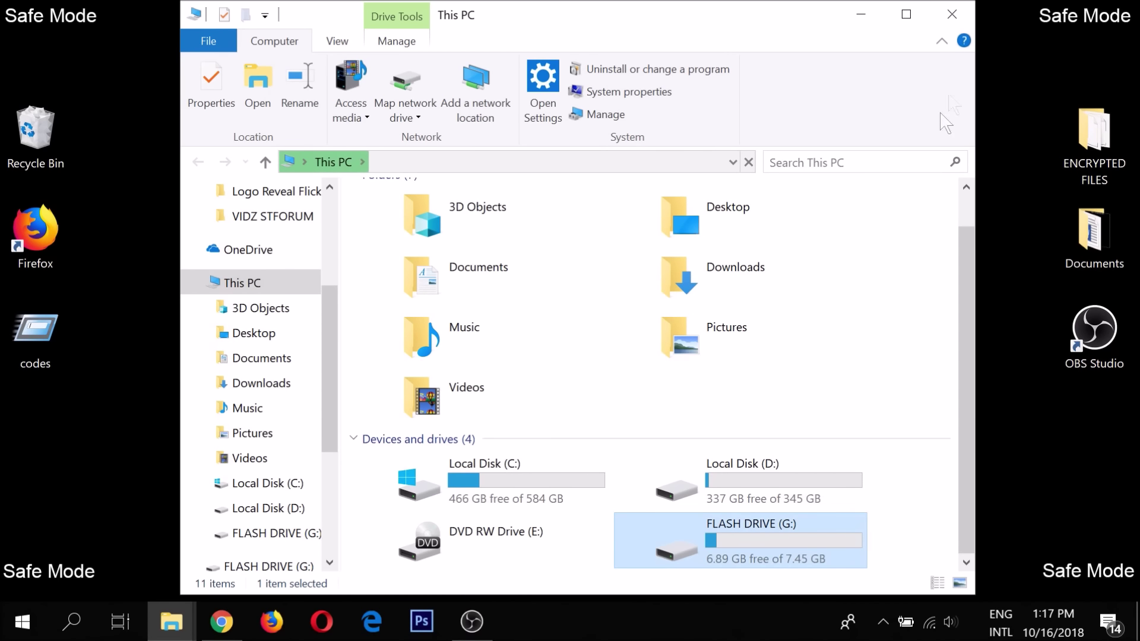
click(971, 13)
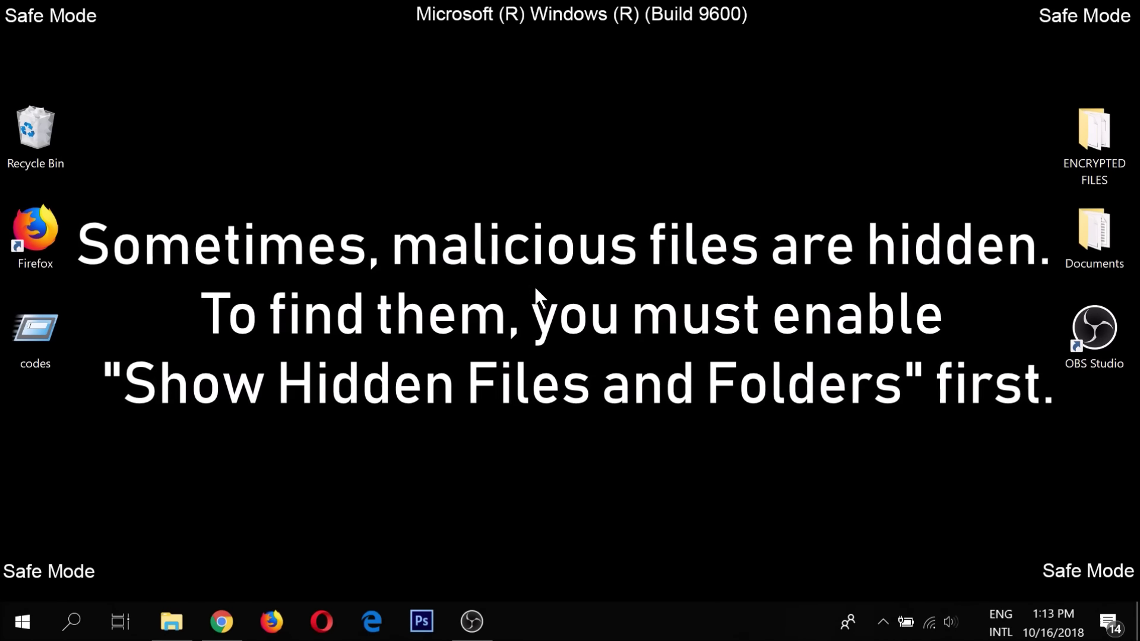
Open the Show hidden files and folders settings and apply the option to show hidden files, folders and drives.
click(52, 631)
text(S)
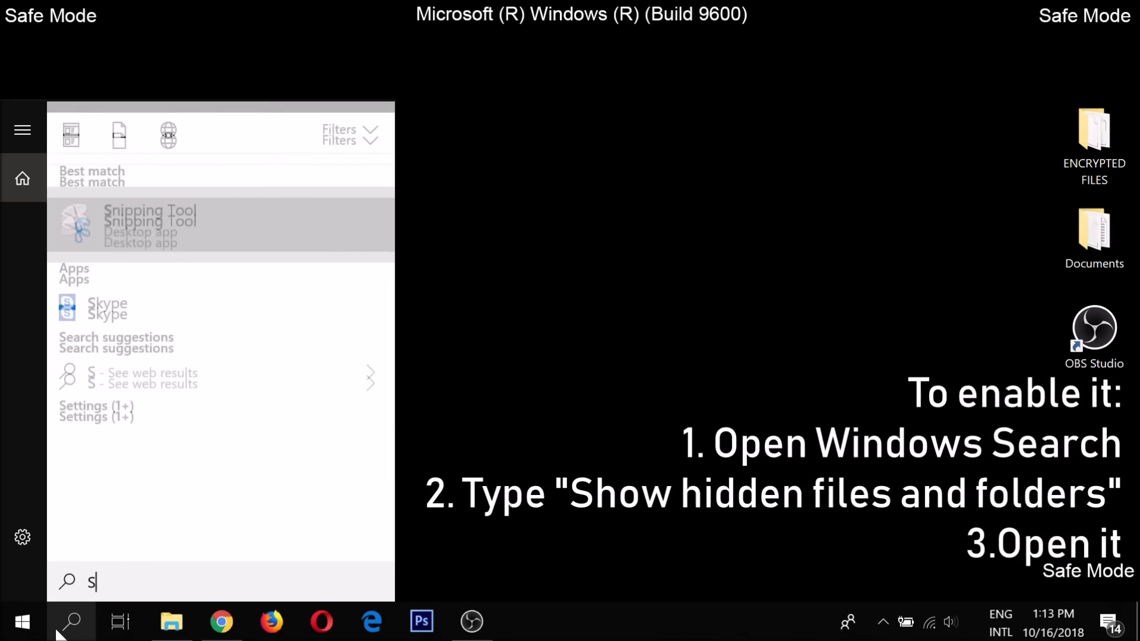
text(how)
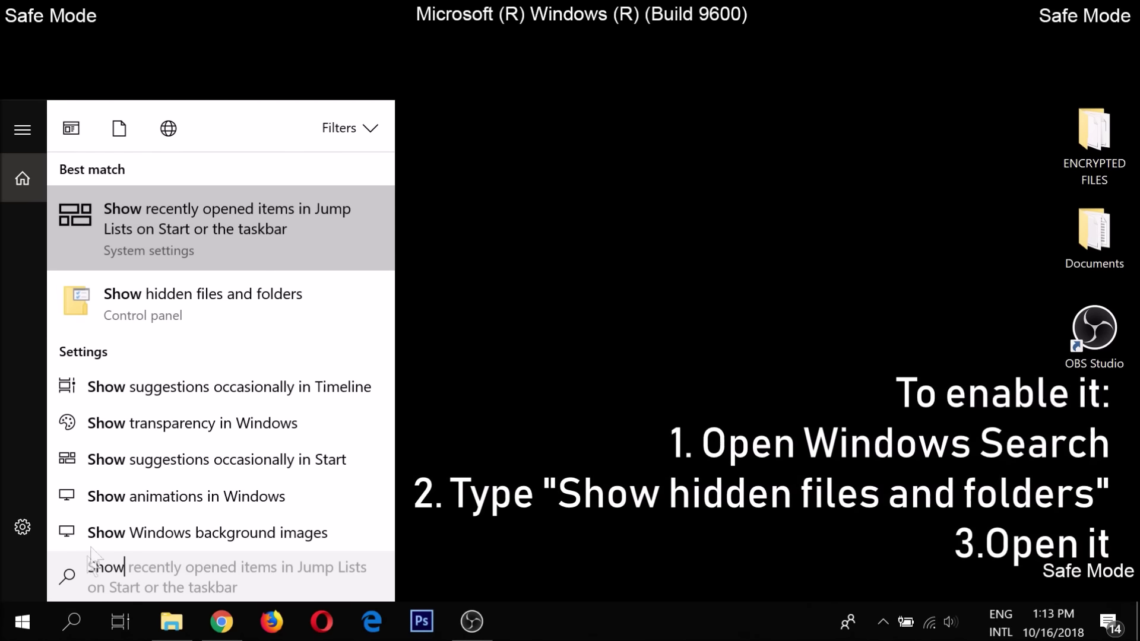
click(178, 322)
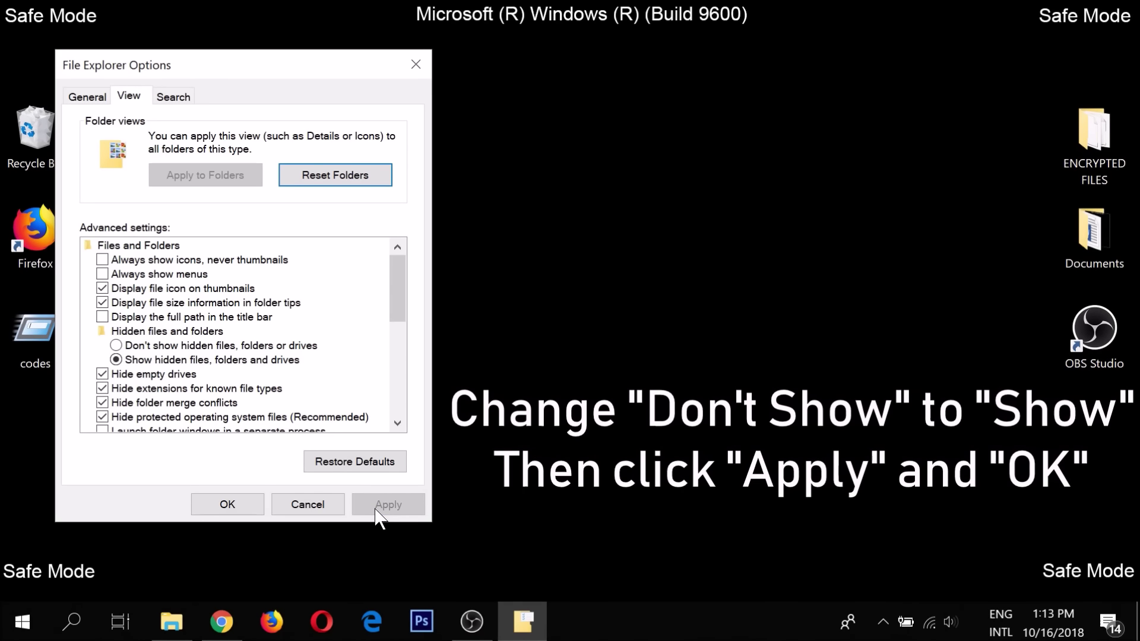
click(254, 505)
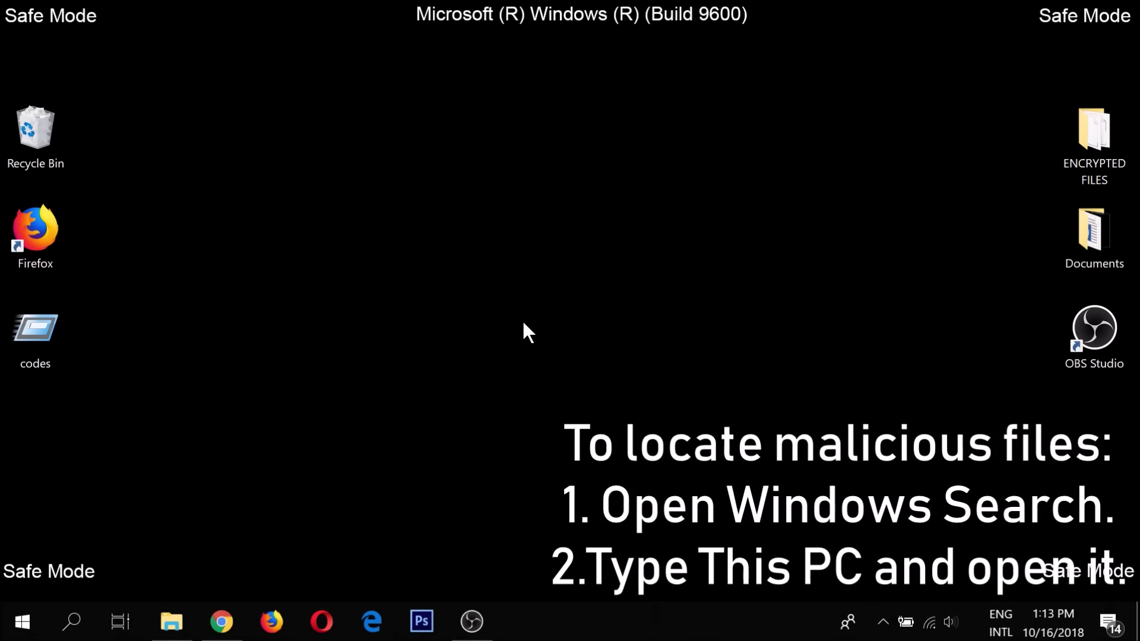
Open This PC and search it for fileextension:exe THE VIRUS.
click(69, 628)
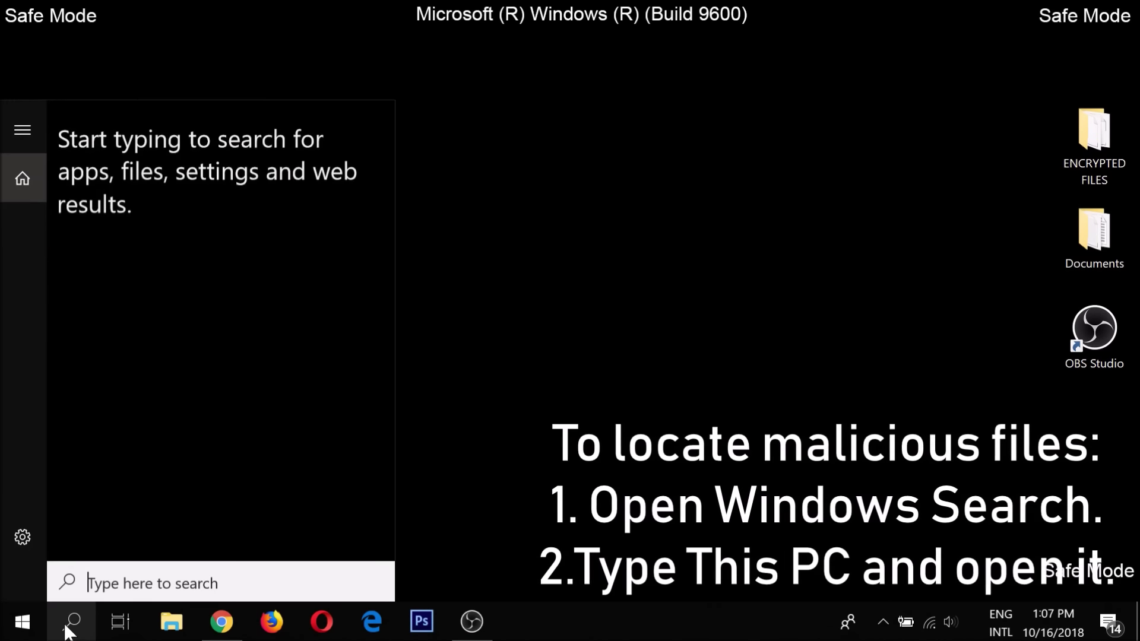
text(This PC)
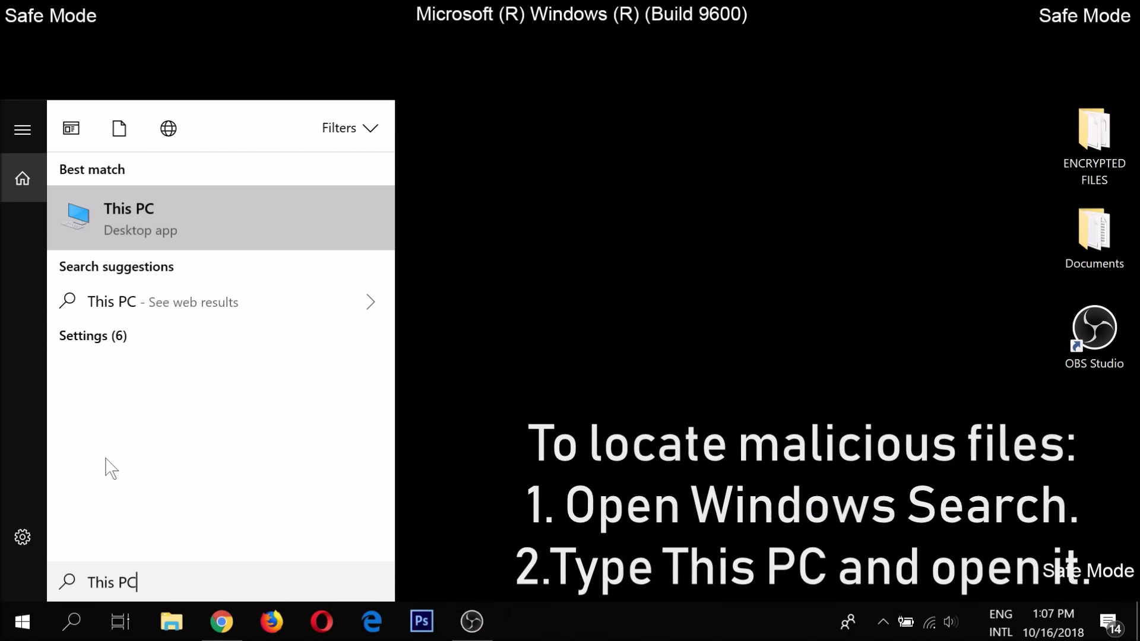
click(145, 238)
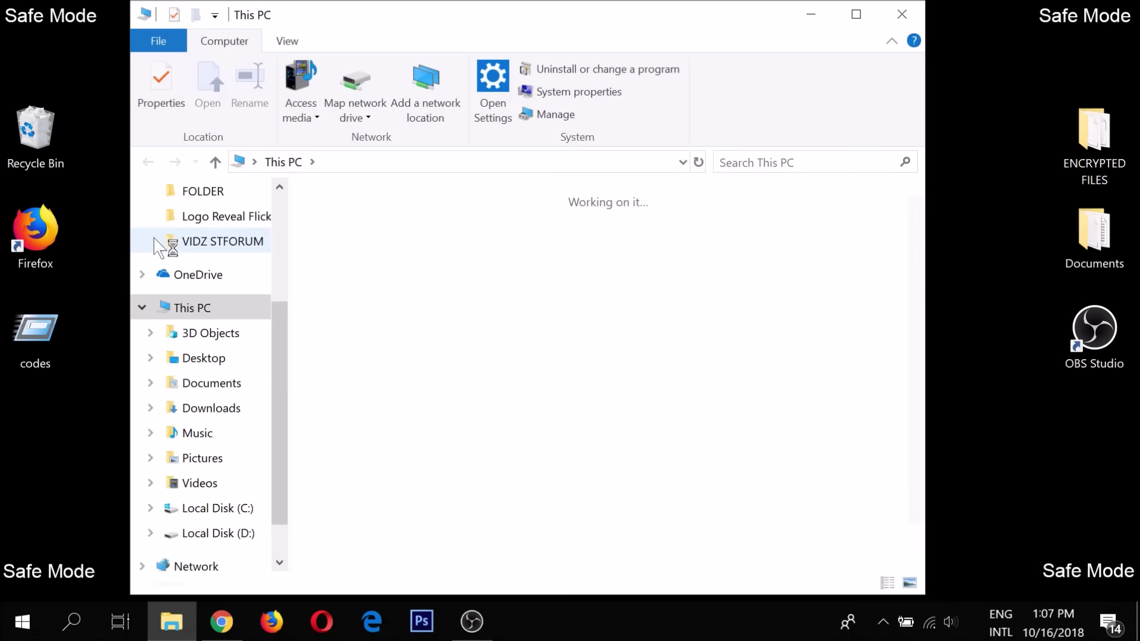
click(772, 161)
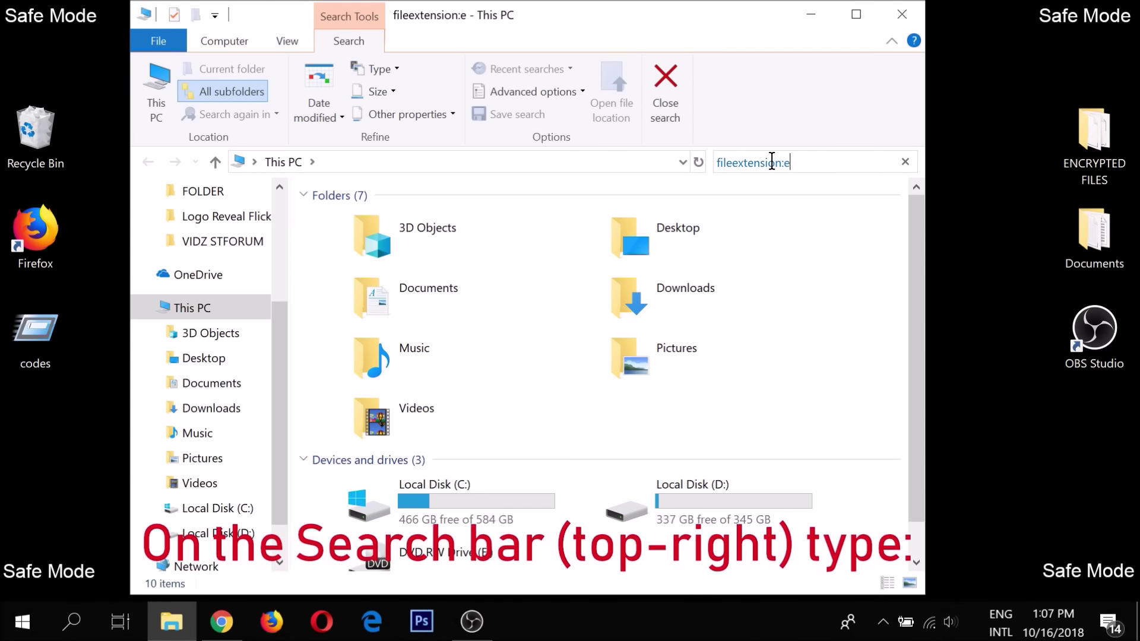
text(THE VI)
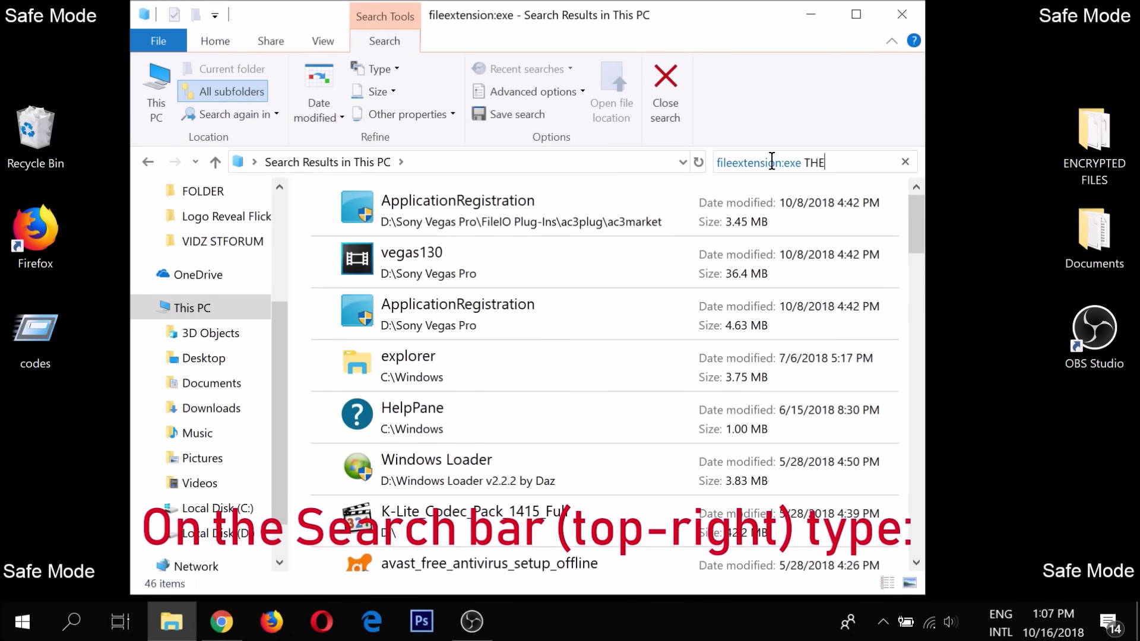
text(RUS)
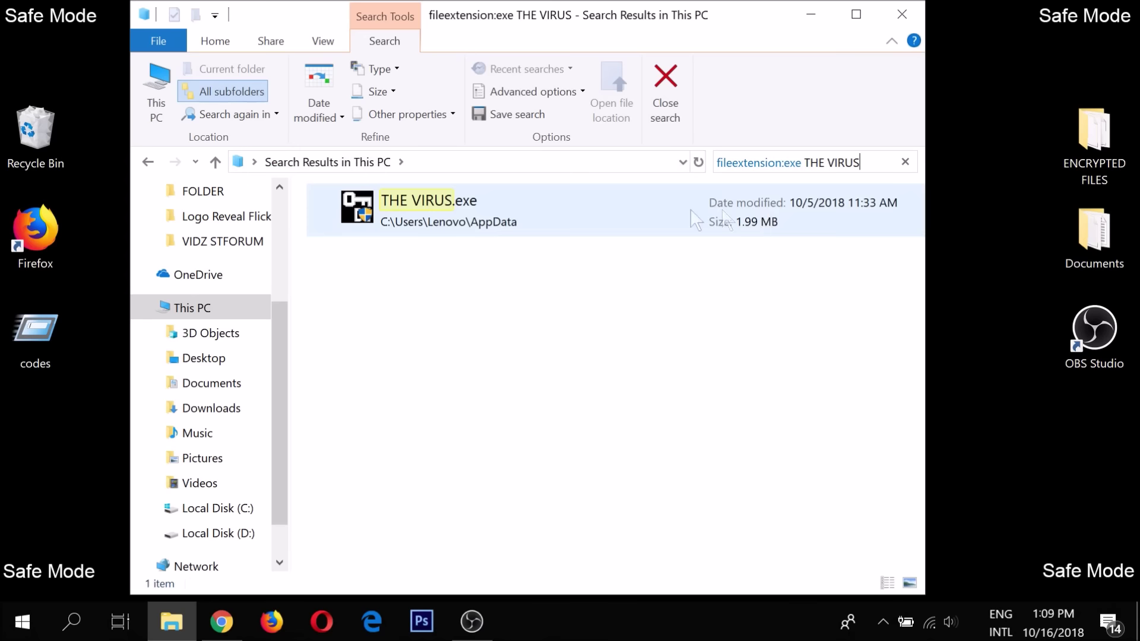
Permanently delete THE VIRUS.exe from the search results and close the window.
click(662, 209)
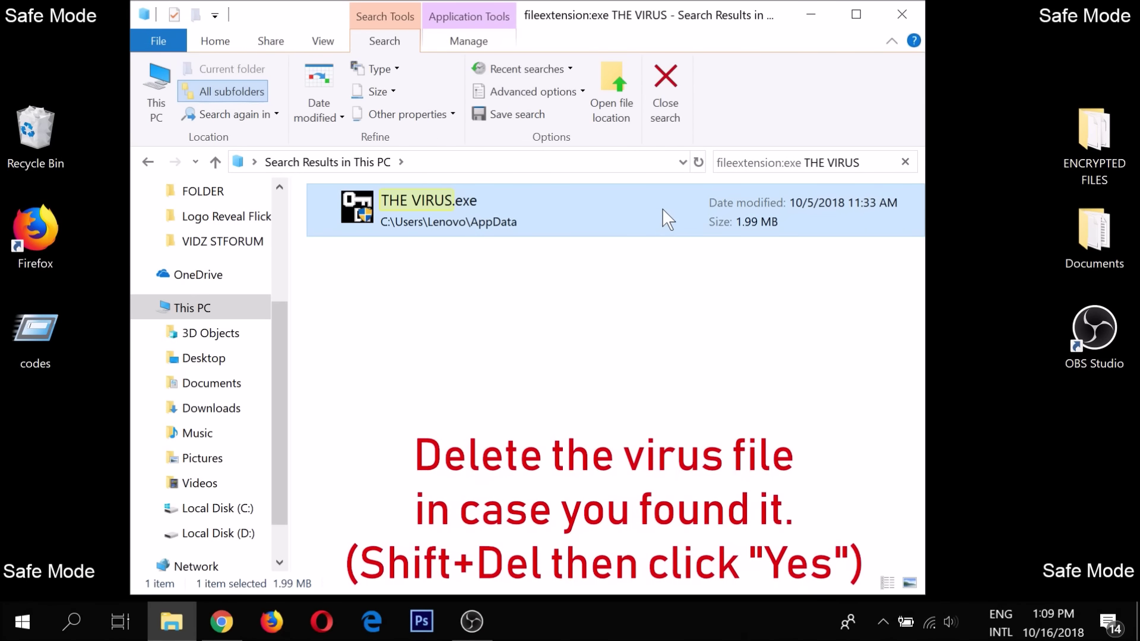
key(shift+Delete)
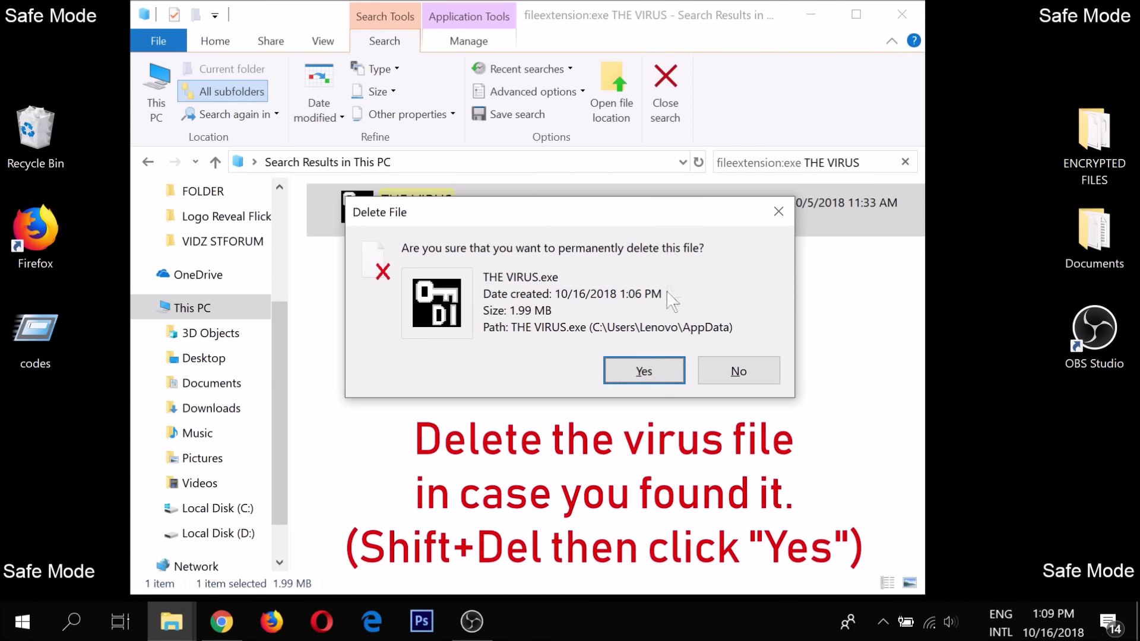
click(655, 368)
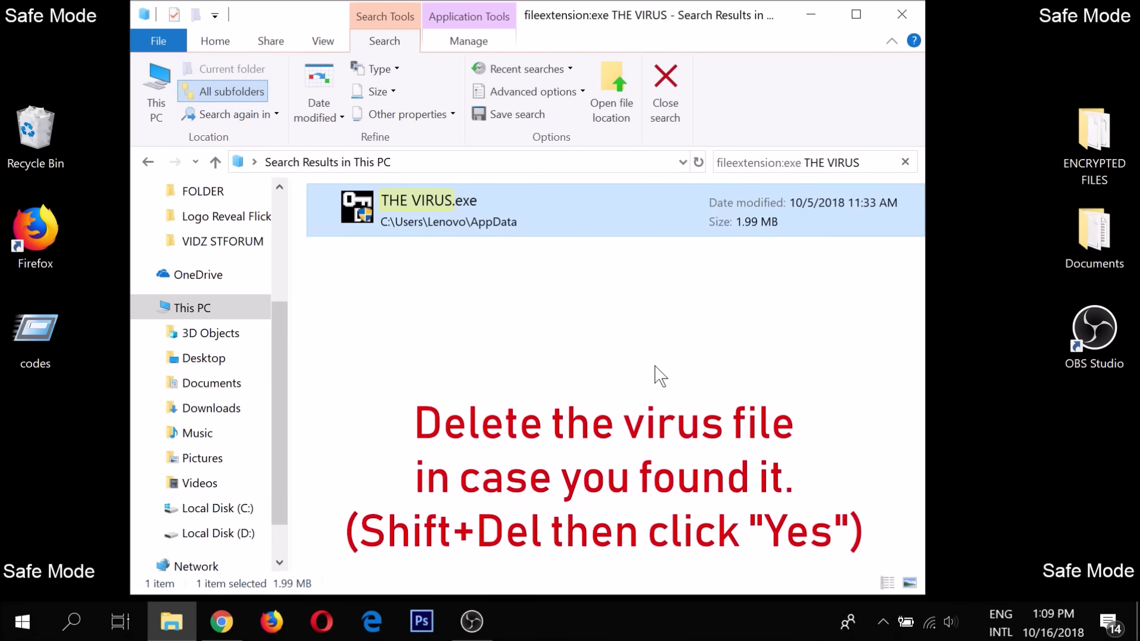
click(892, 20)
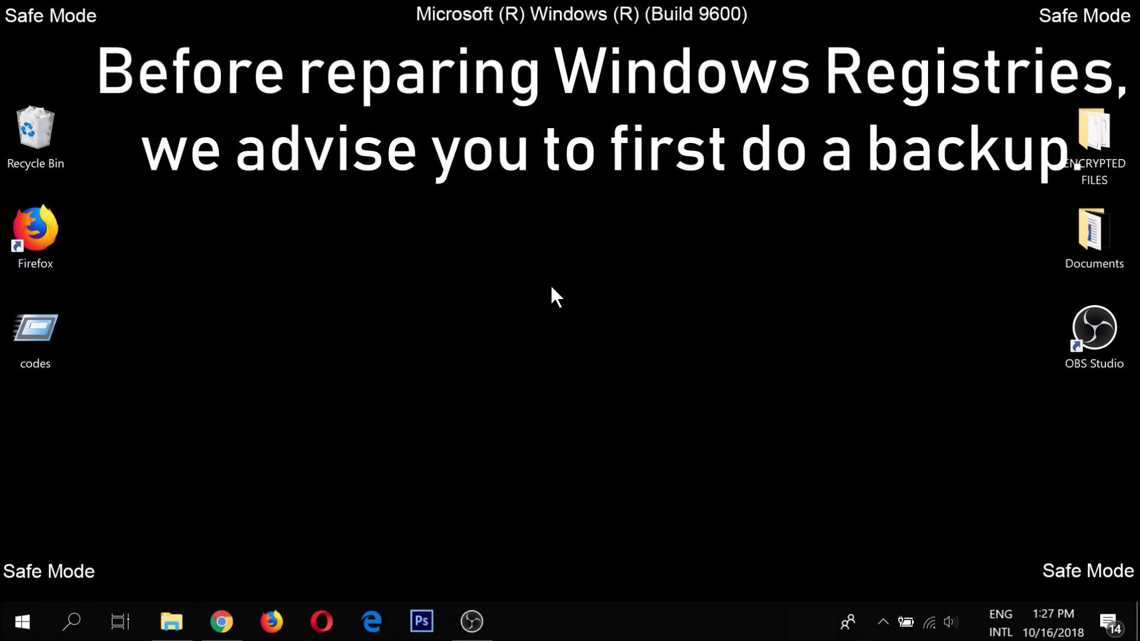
Open the Registry Editor by running the REGEDIT command.
key(super+r)
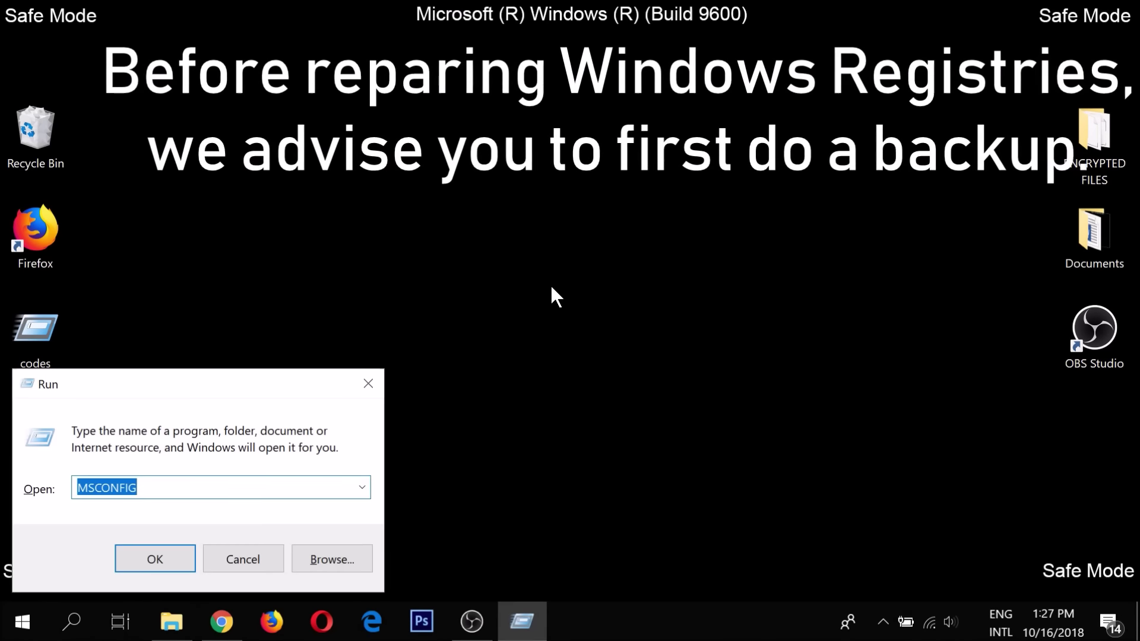
text(REGEDIT)
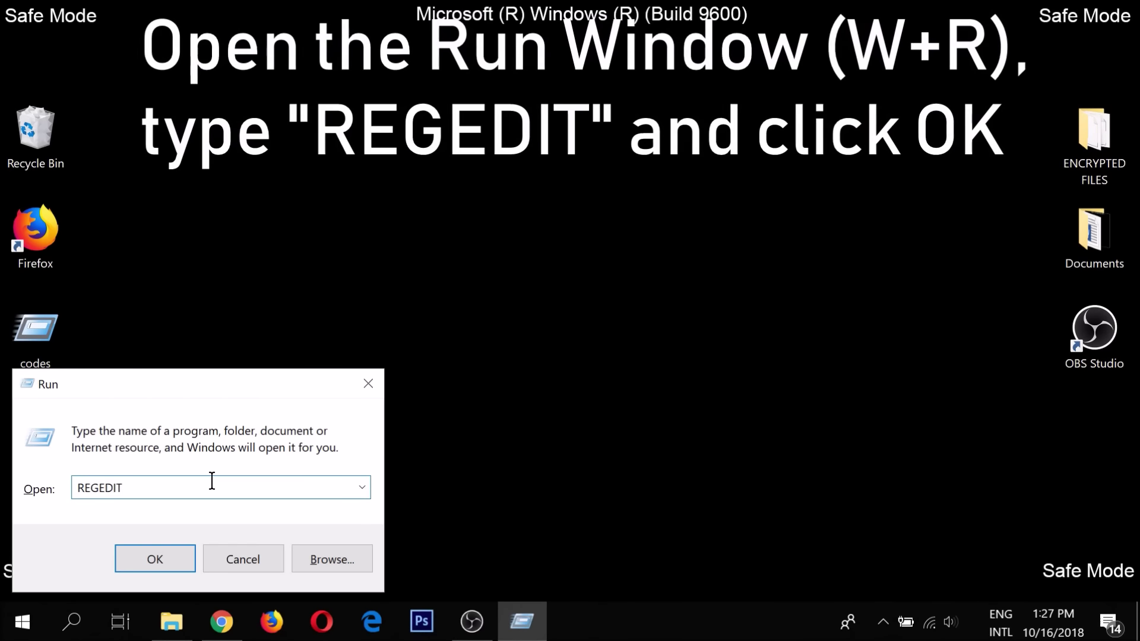
click(178, 552)
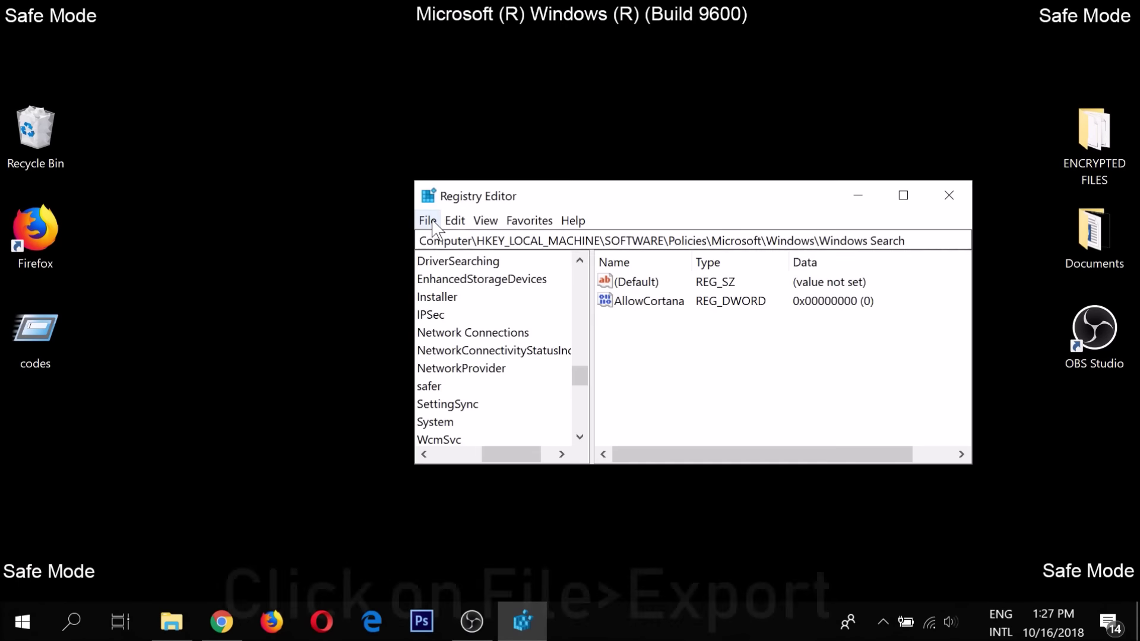
Export the whole registry to the desktop as a registration file named BACKUP, with the export range All.
click(428, 222)
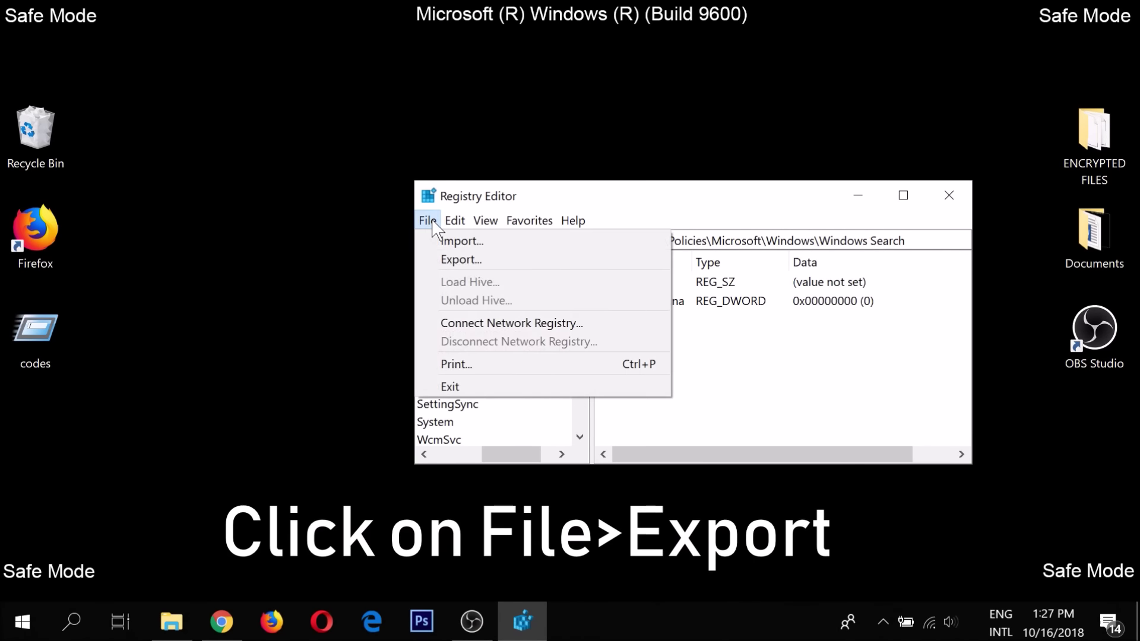
click(451, 260)
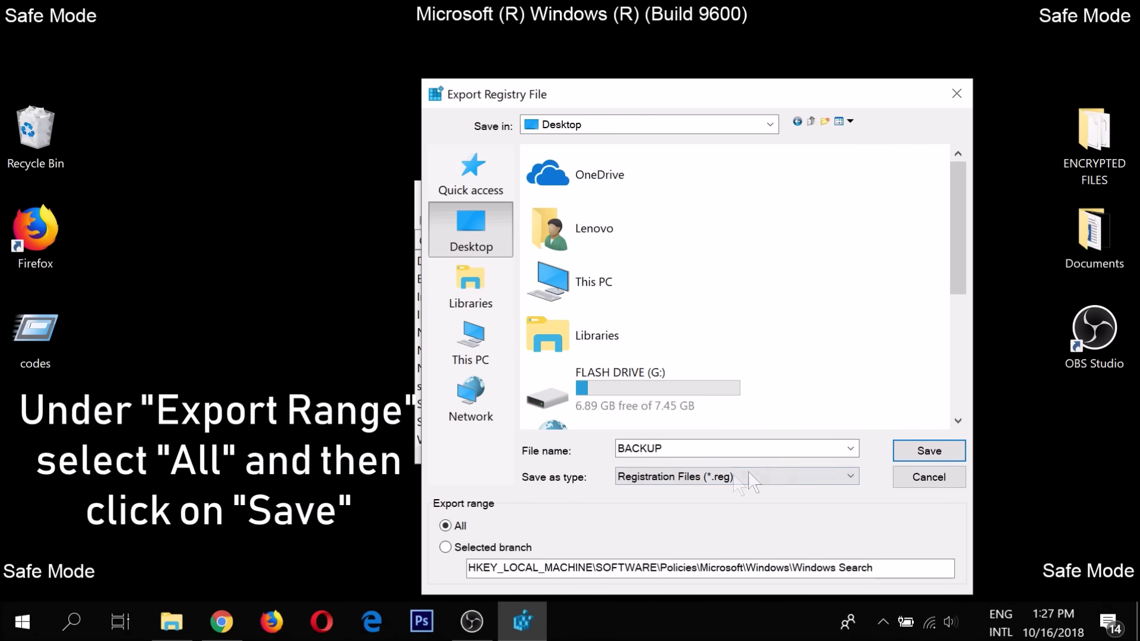
click(900, 445)
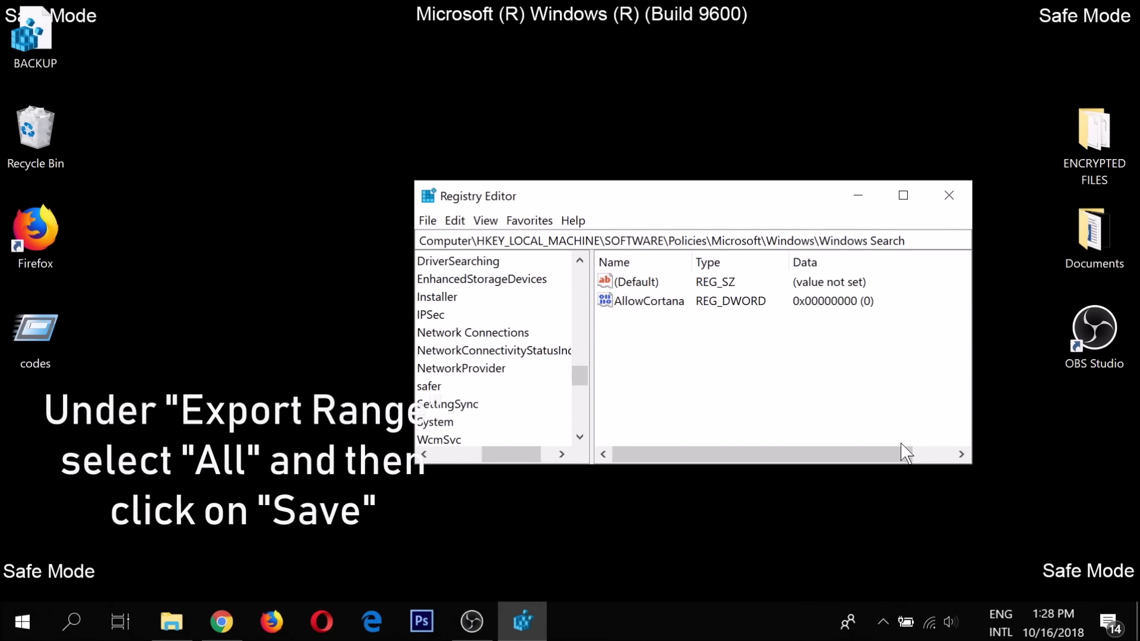
Check the exported BACKUP file on the desktop and close the Registry Editor.
click(125, 9)
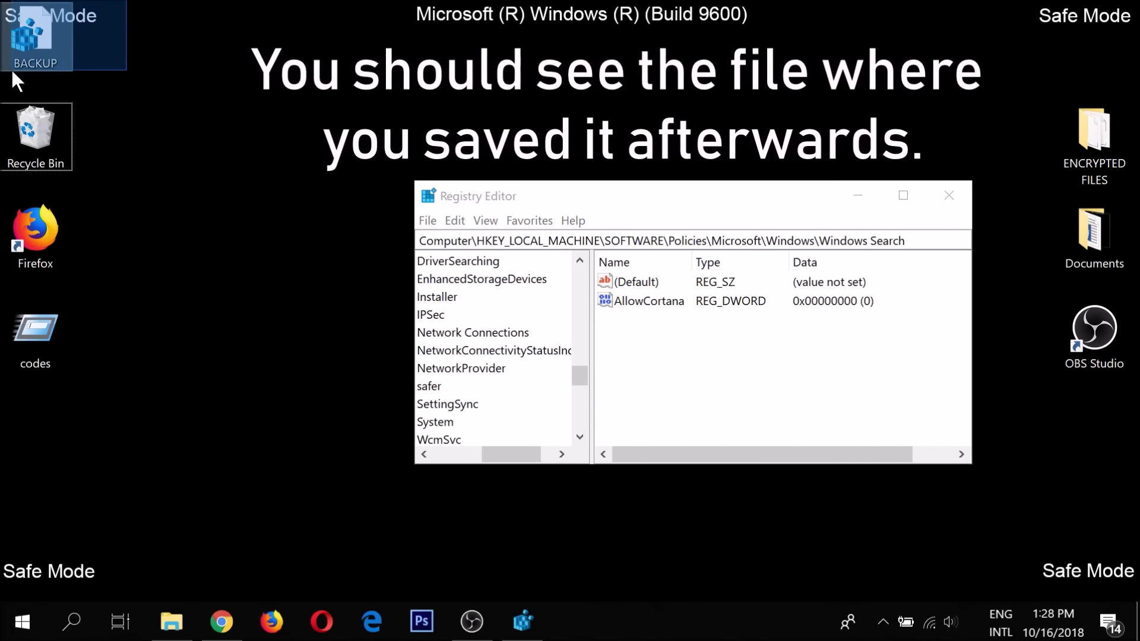
click(429, 221)
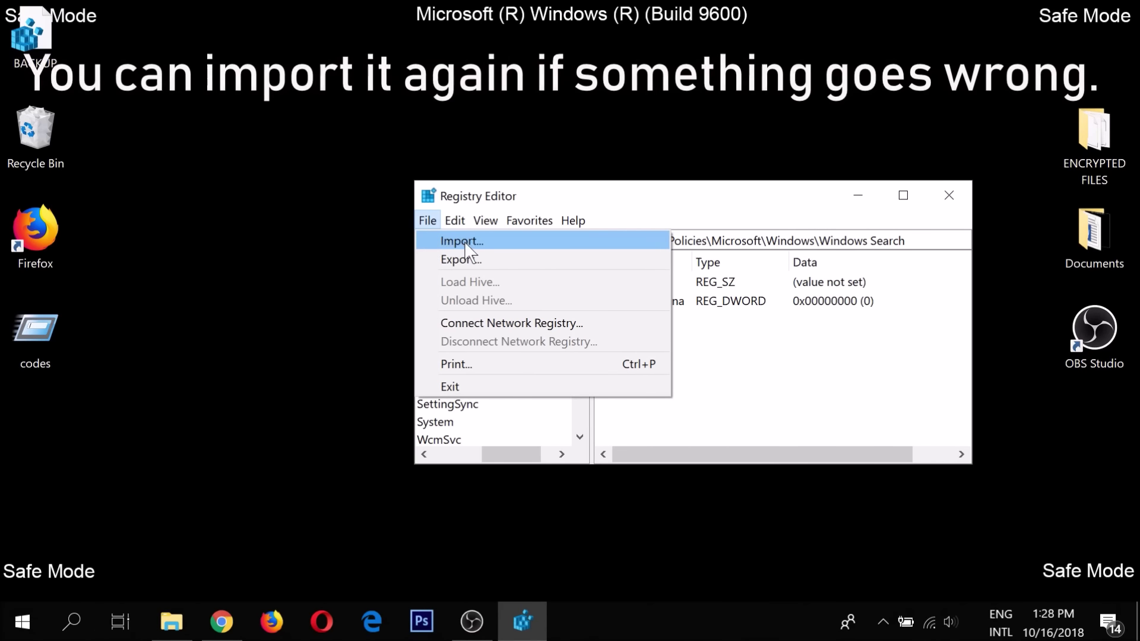
click(957, 193)
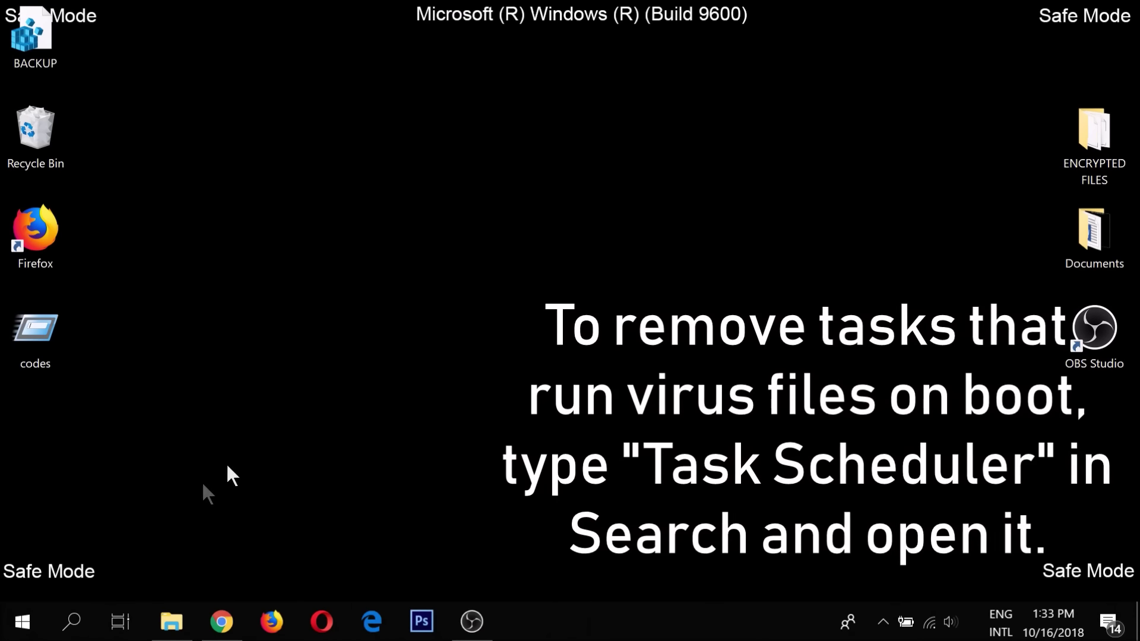
Search Windows for Task Scheduler and open it.
click(82, 614)
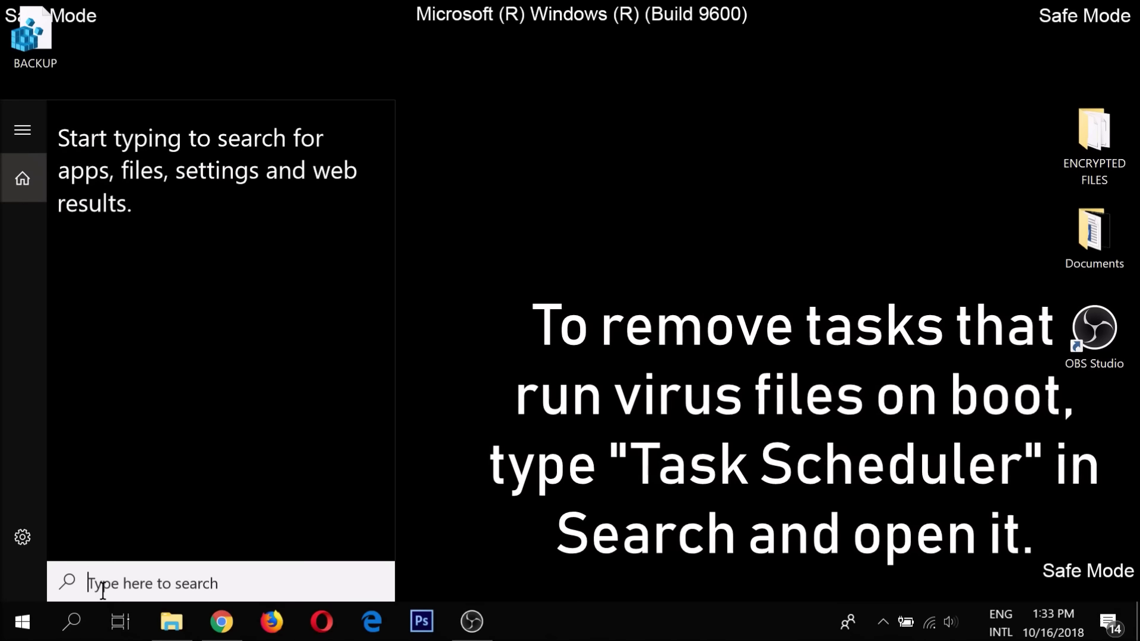
text(Ta)
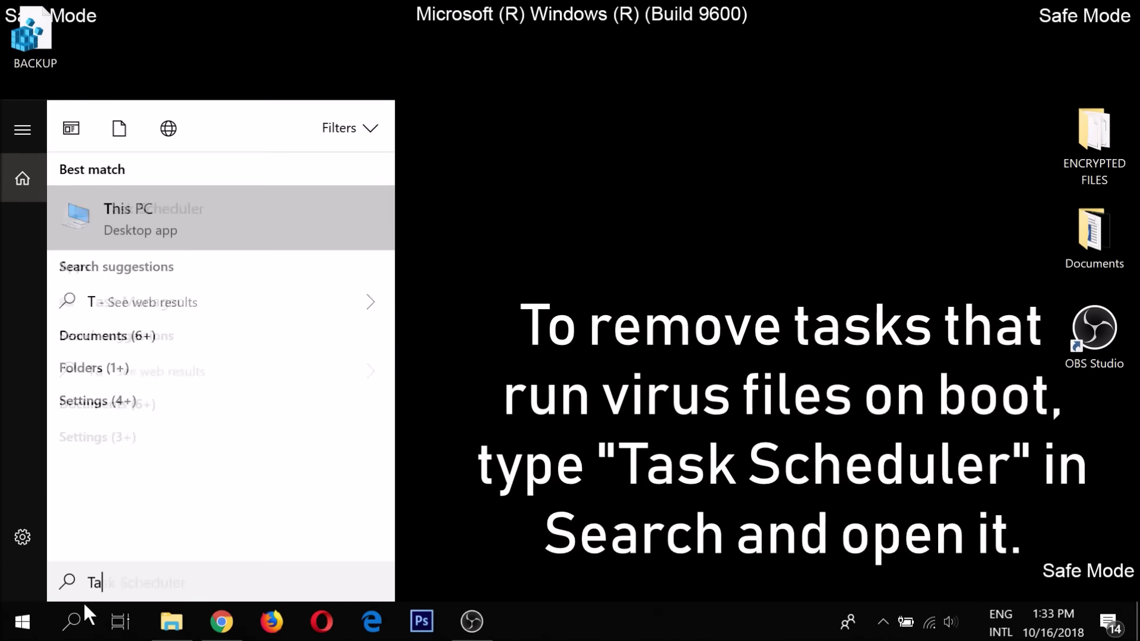
text(sk Scheduler)
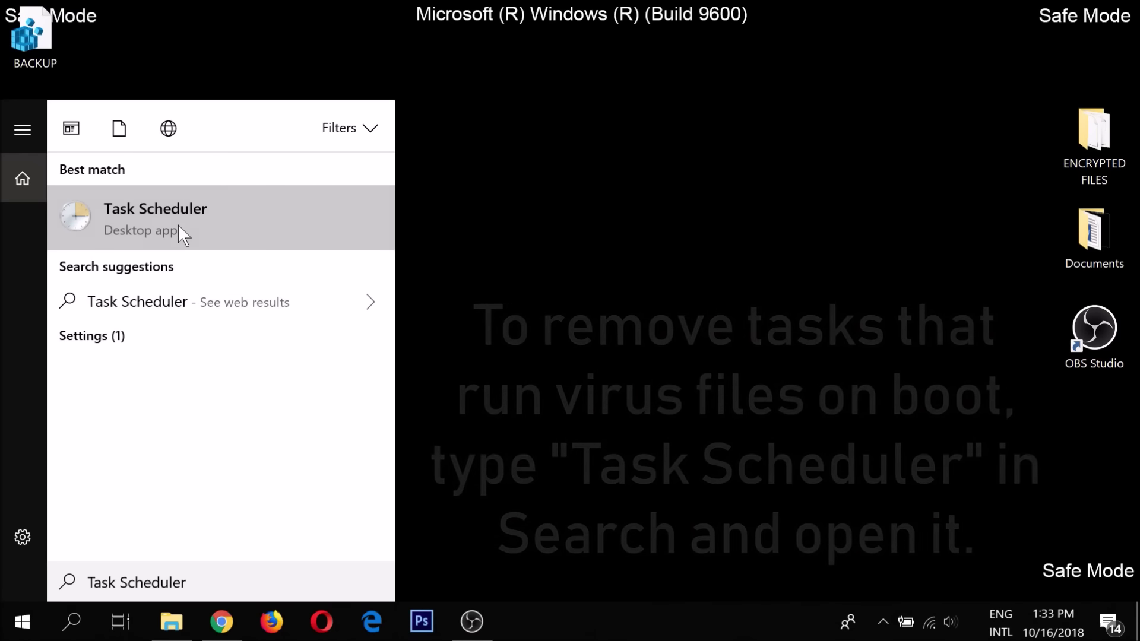
click(178, 224)
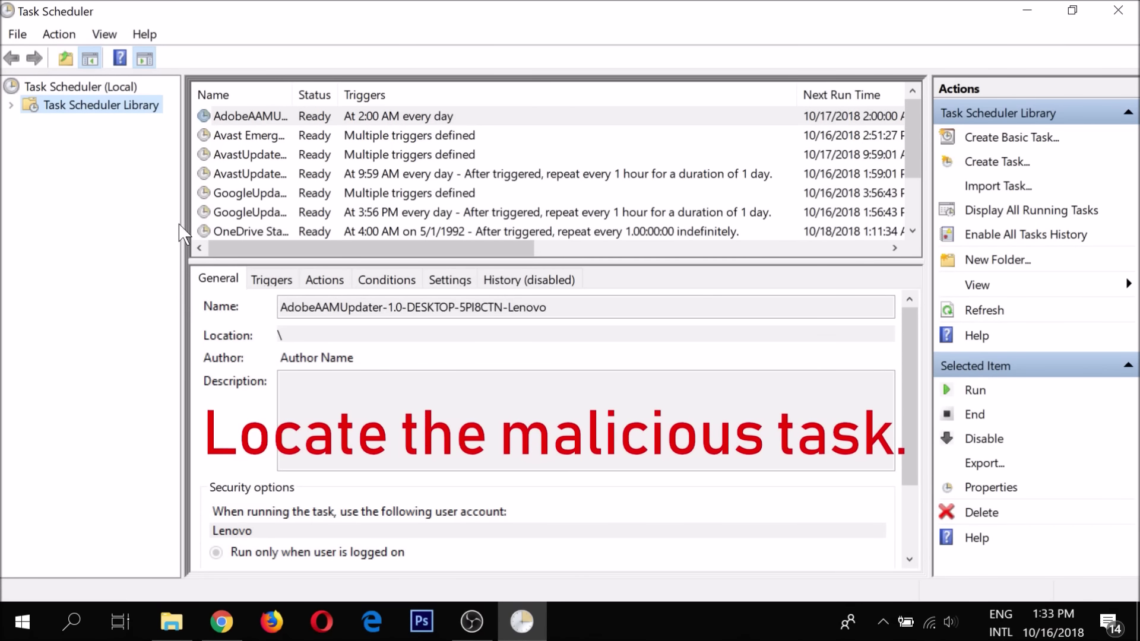
Find and select the RUN THE VIRUS.exe task in the Task Scheduler Library and widen the Name column to show full task names.
click(246, 195)
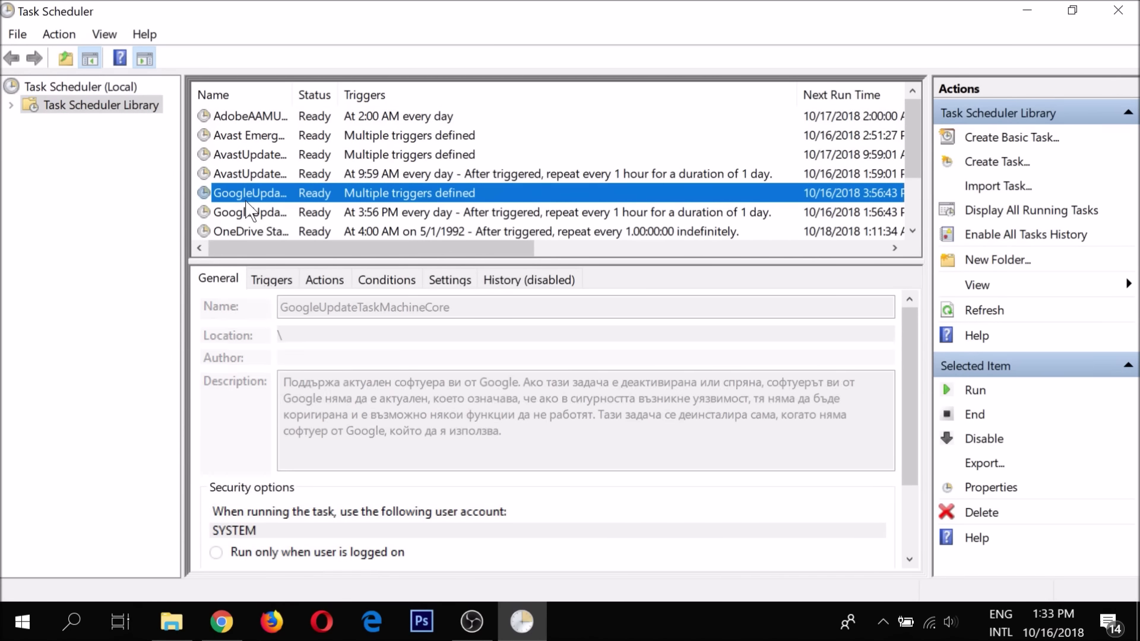
scroll(246, 202, down, 2)
click(246, 195)
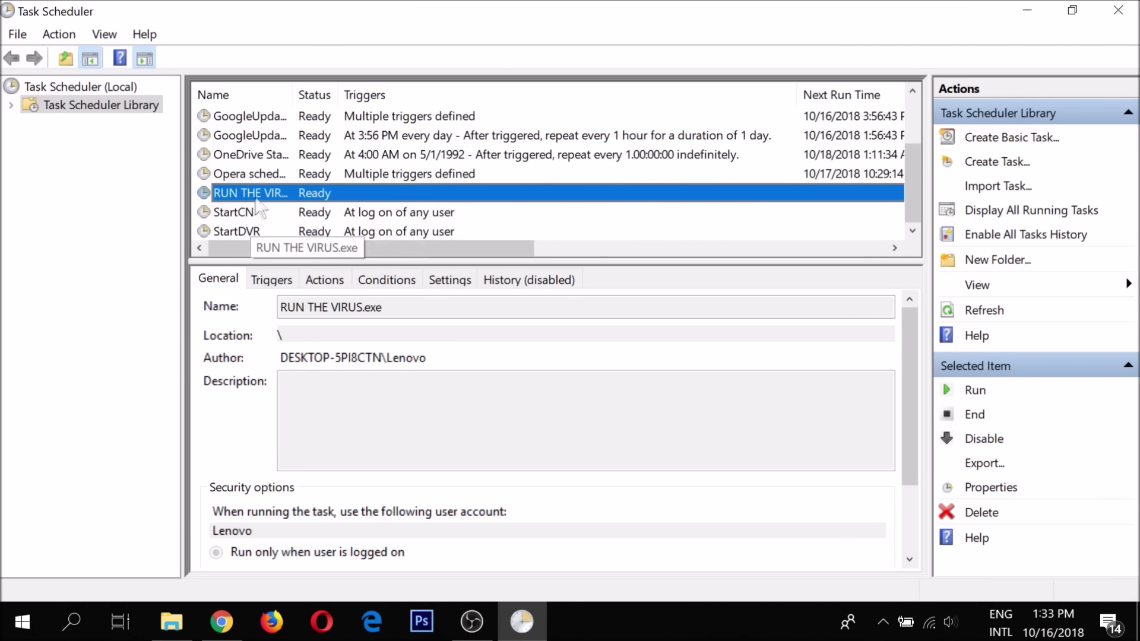
drag(294, 97, 370, 96)
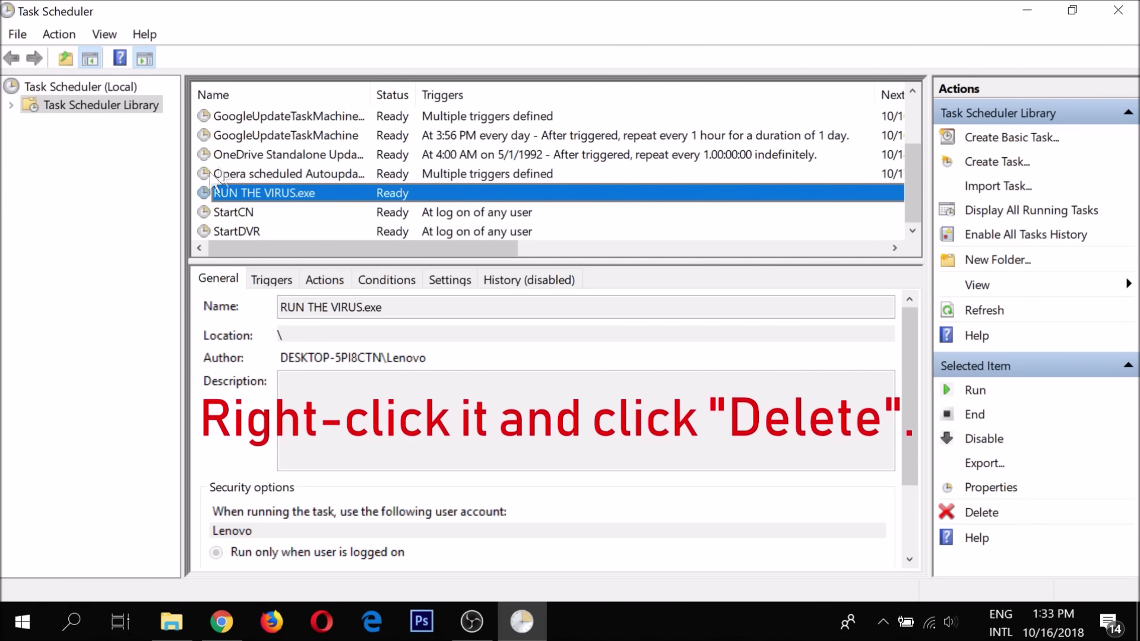
Delete the RUN THE VIRUS.exe task from the library and close Task Scheduler.
right_click(249, 199)
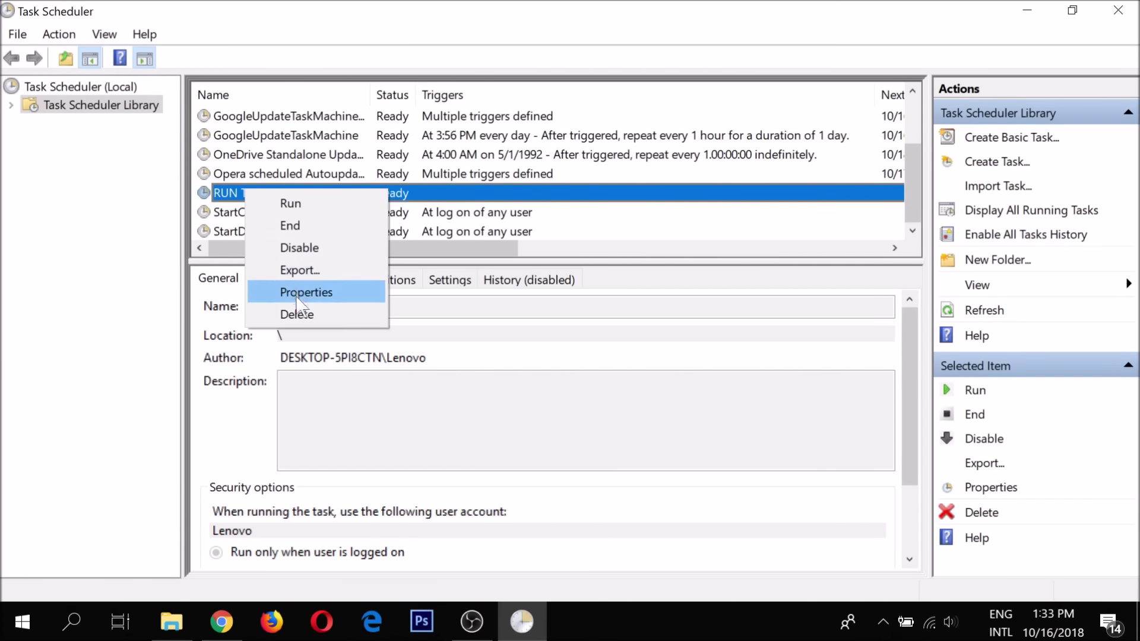
click(298, 309)
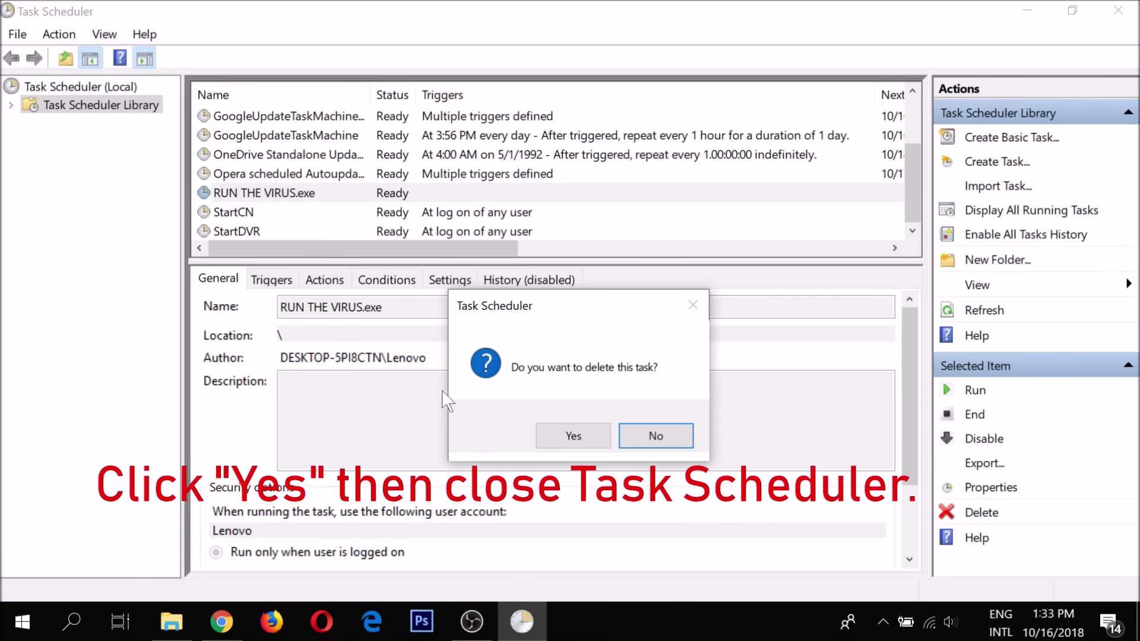
click(549, 435)
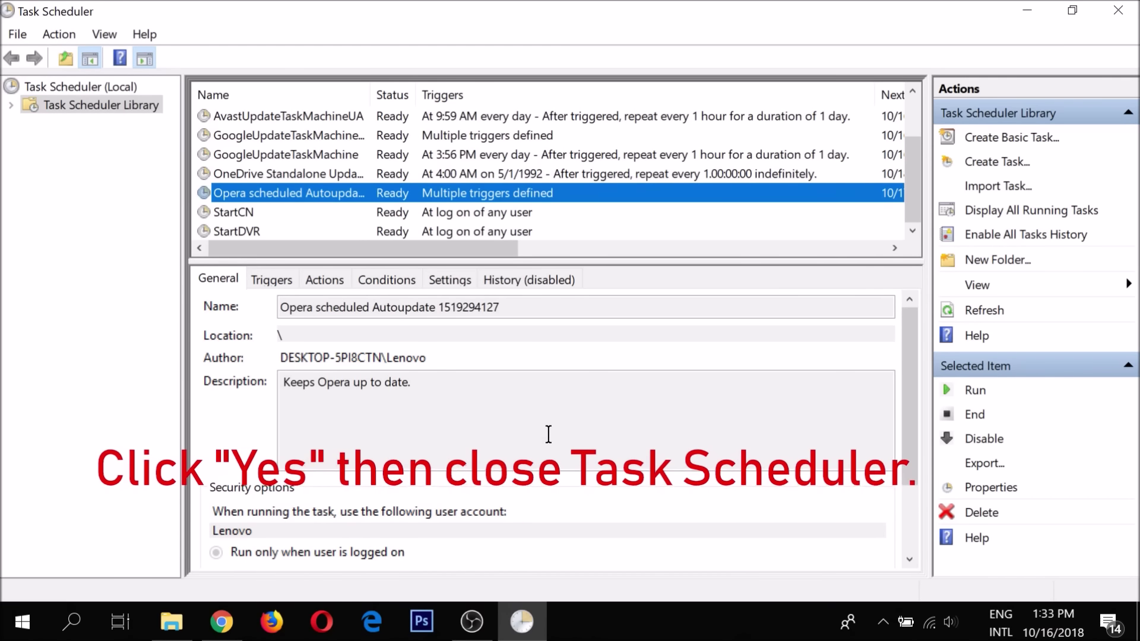
click(1122, 13)
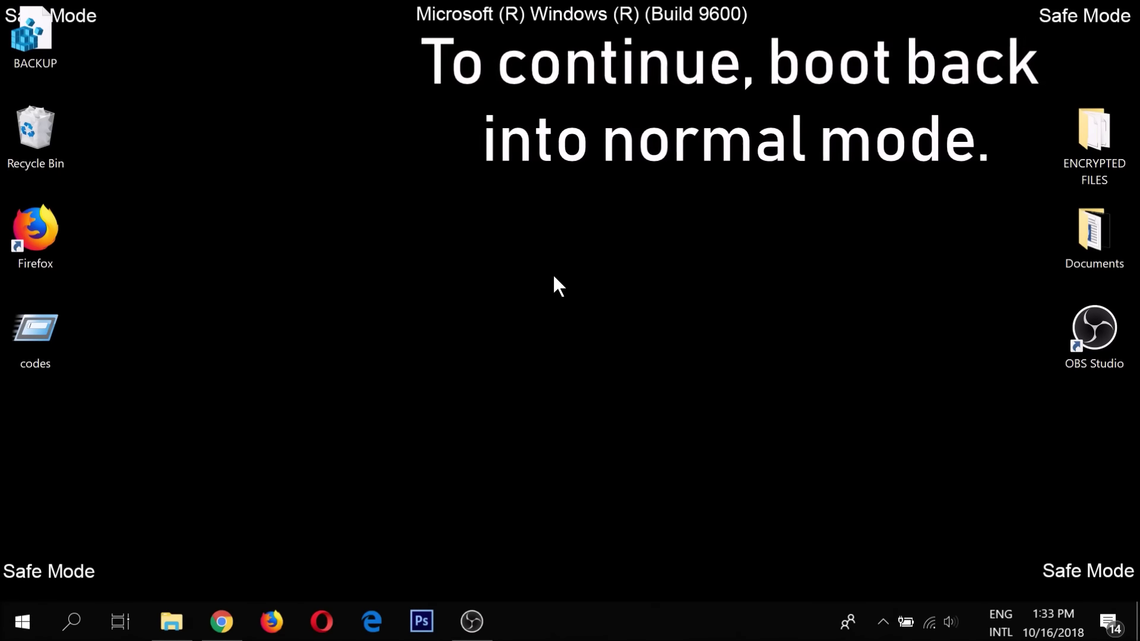
Open System Configuration by running the MSCONFIG command.
key(super+r)
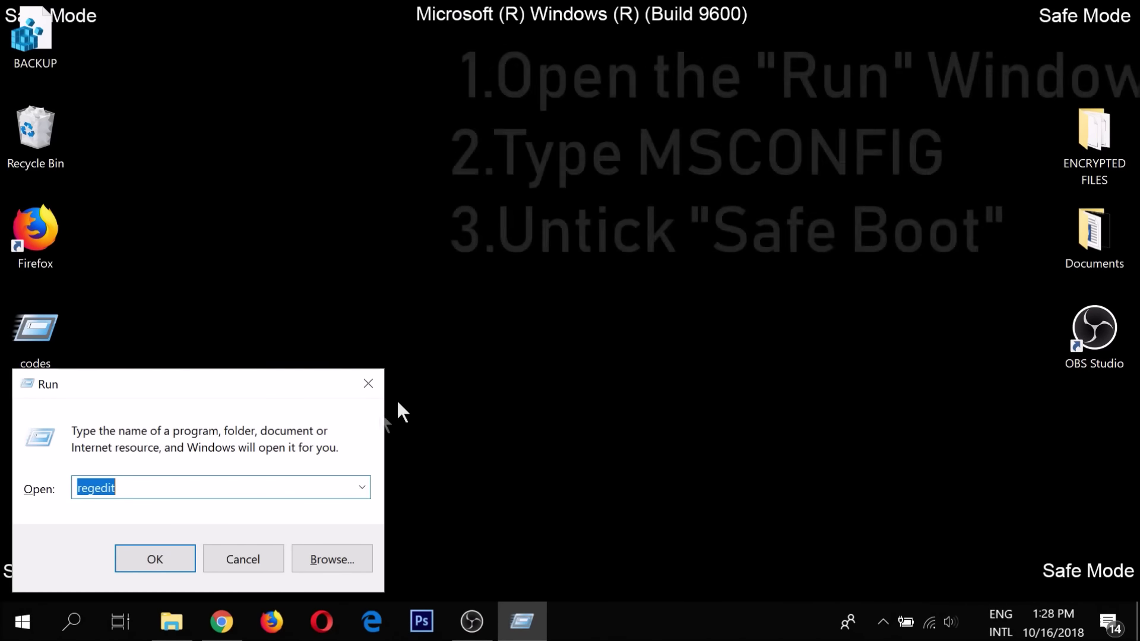
text(MSCONFIG)
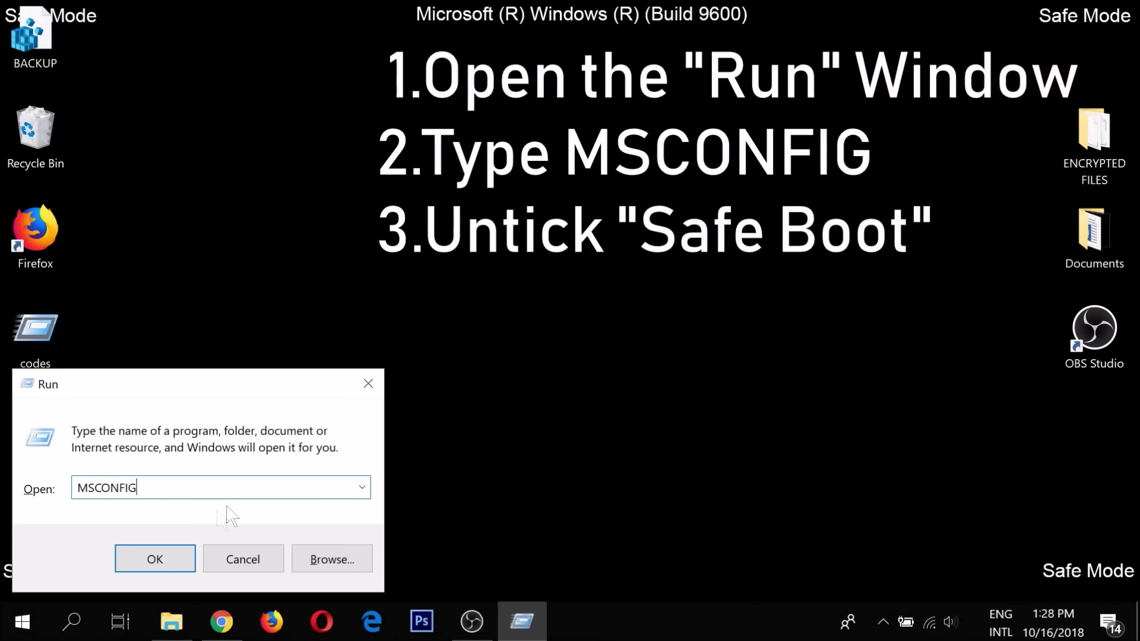
click(182, 558)
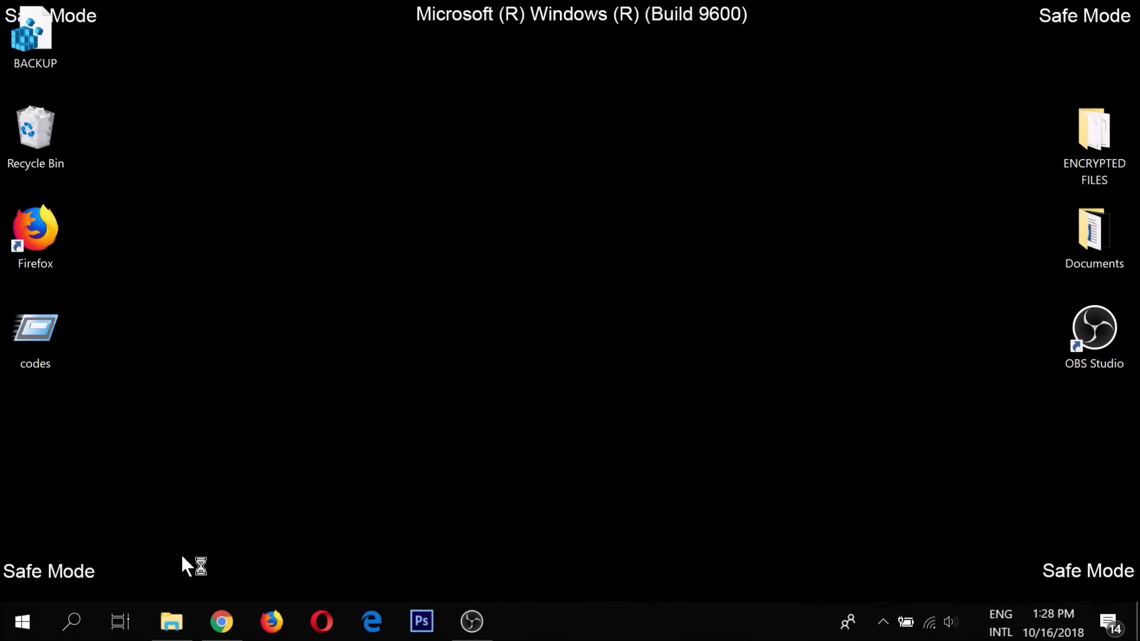
Turn off Safe boot in the boot options, apply the change, and restart the PC.
click(353, 153)
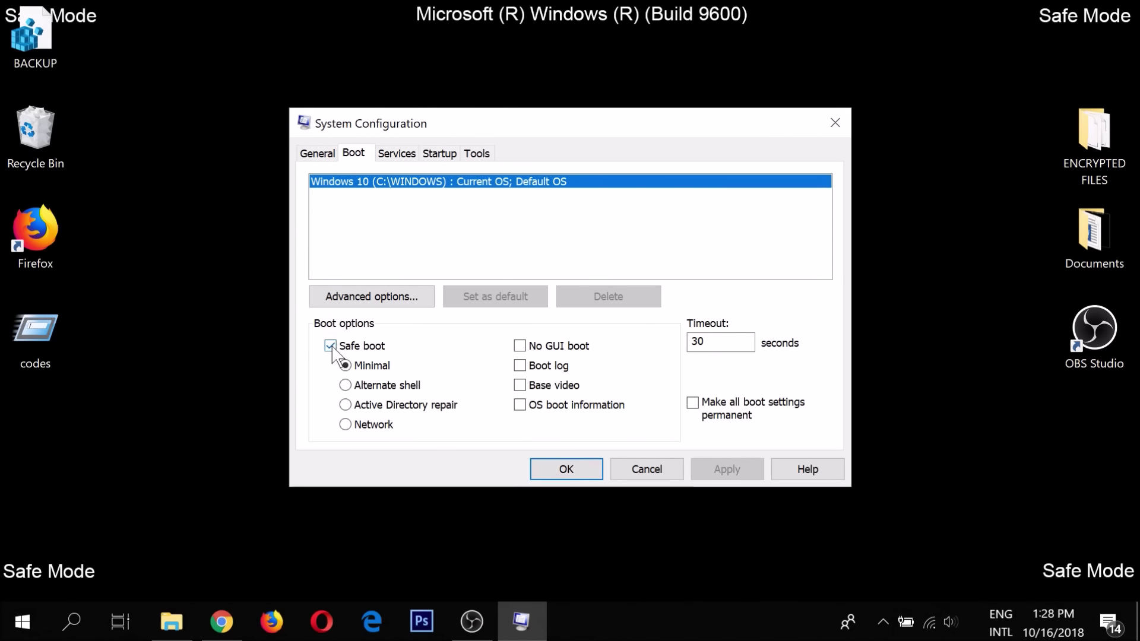
click(725, 470)
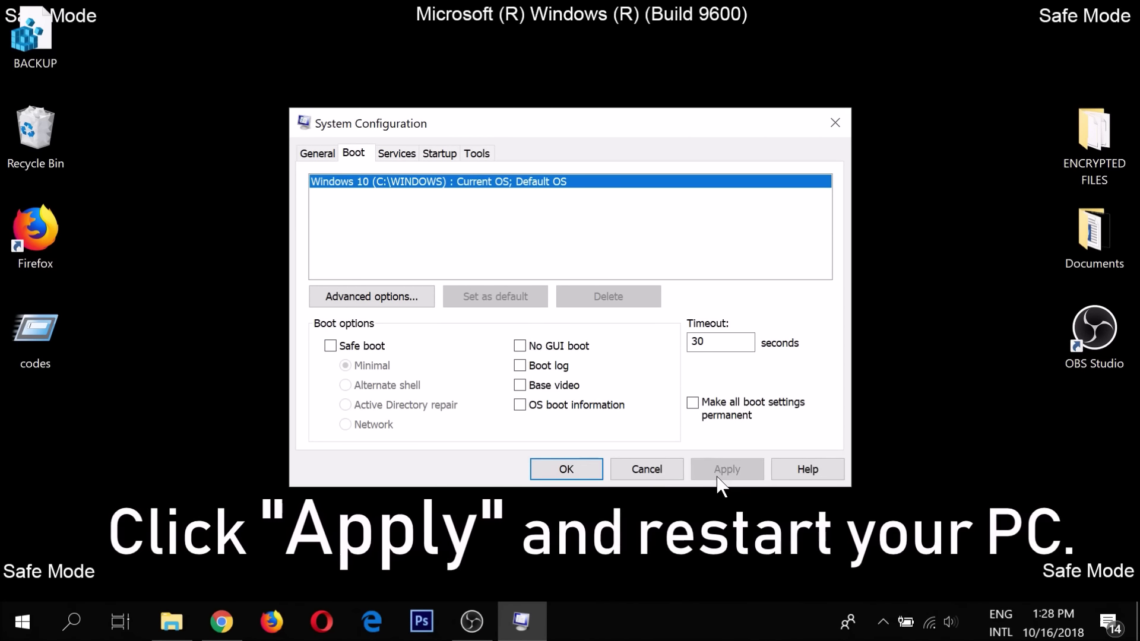
click(834, 122)
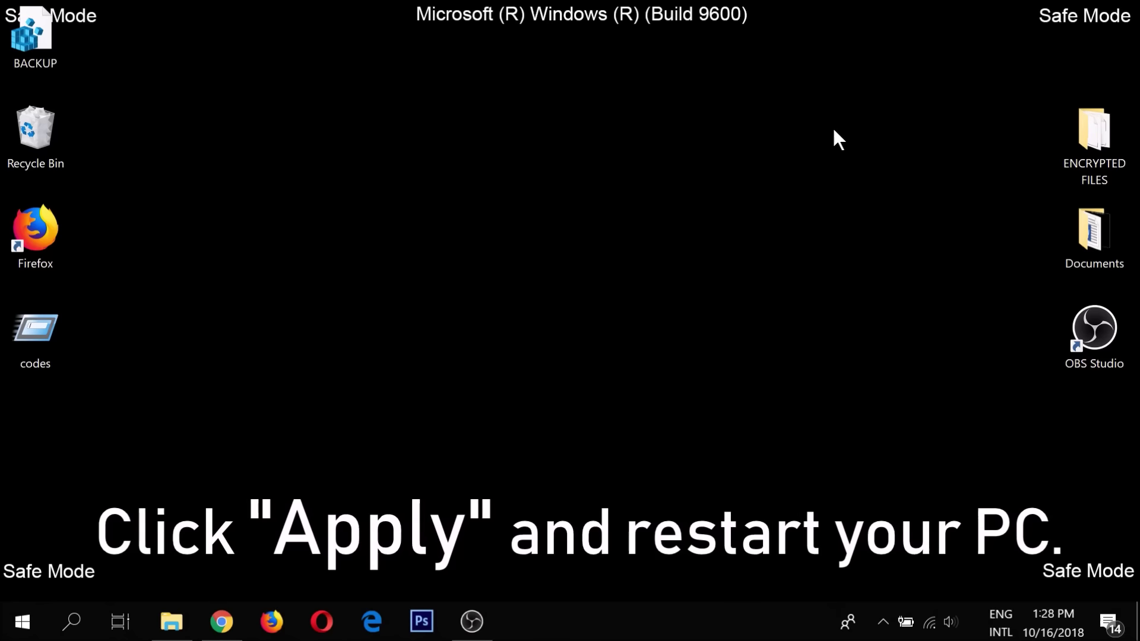
click(25, 618)
click(31, 581)
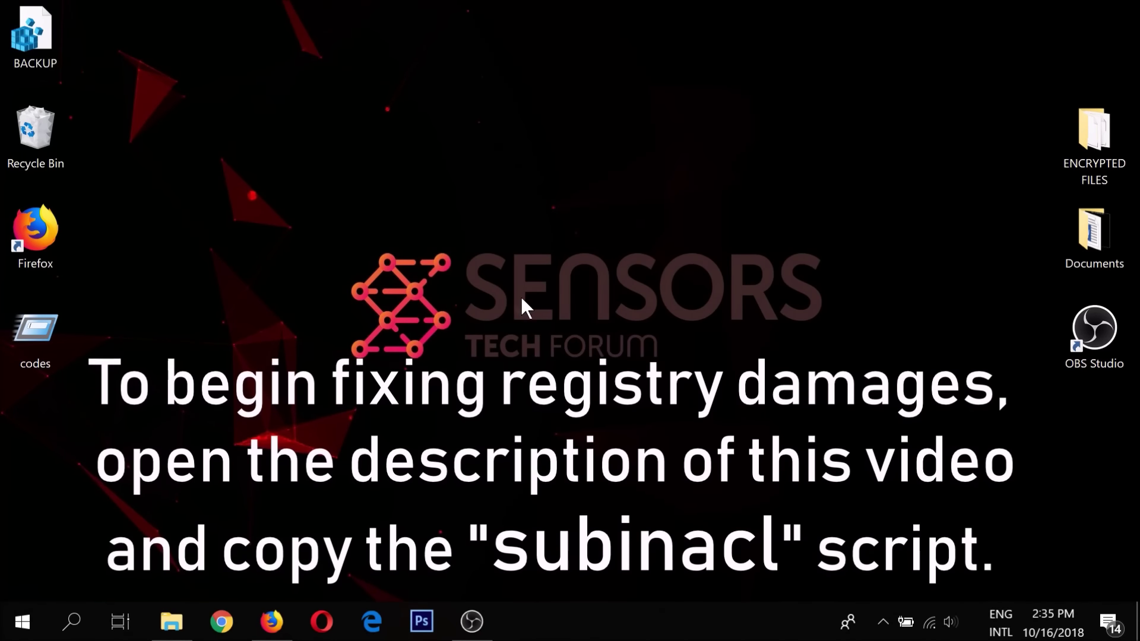
Switch to Firefox, copy all the subinacl script lines from the YouTube video description, and minimize the browser.
click(273, 612)
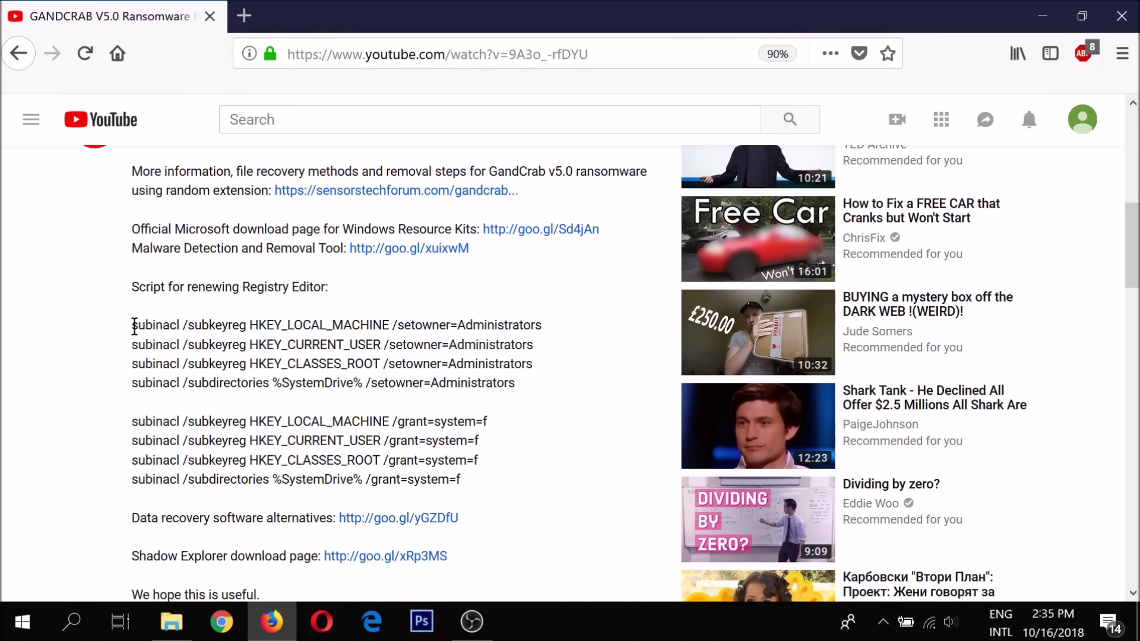
drag(135, 326, 485, 500)
key(super+c)
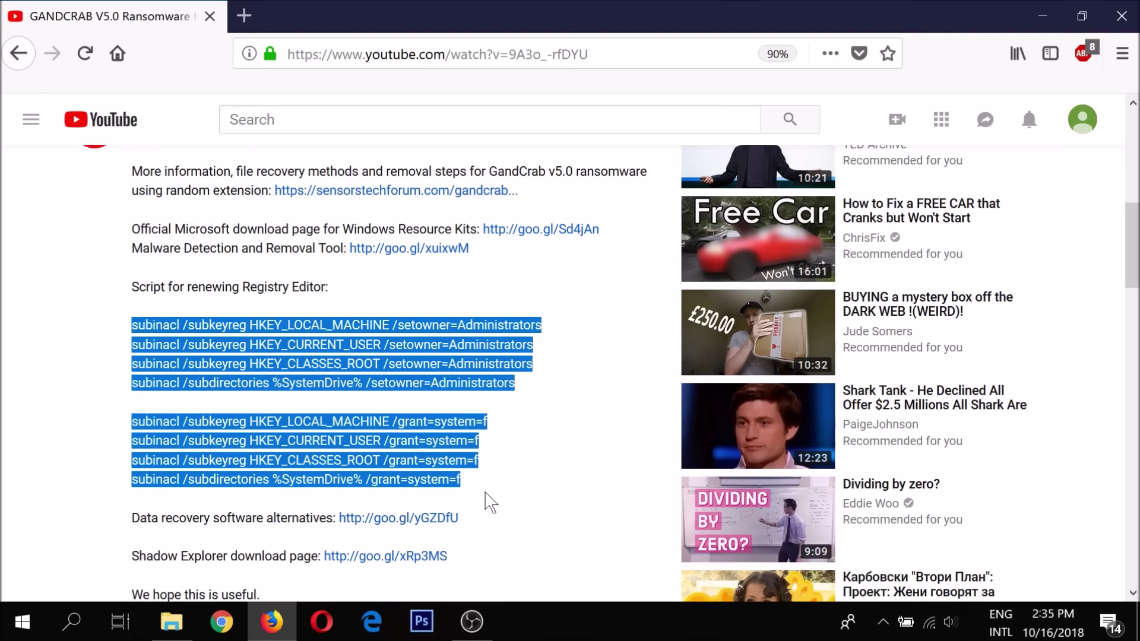
right_click(468, 461)
click(532, 458)
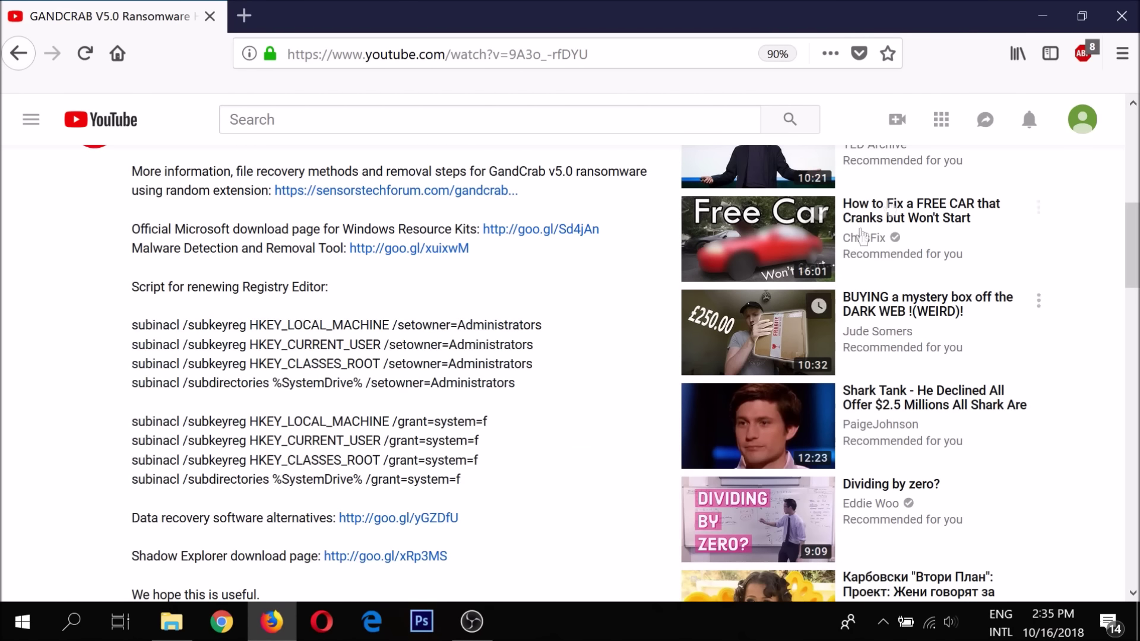
click(1036, 17)
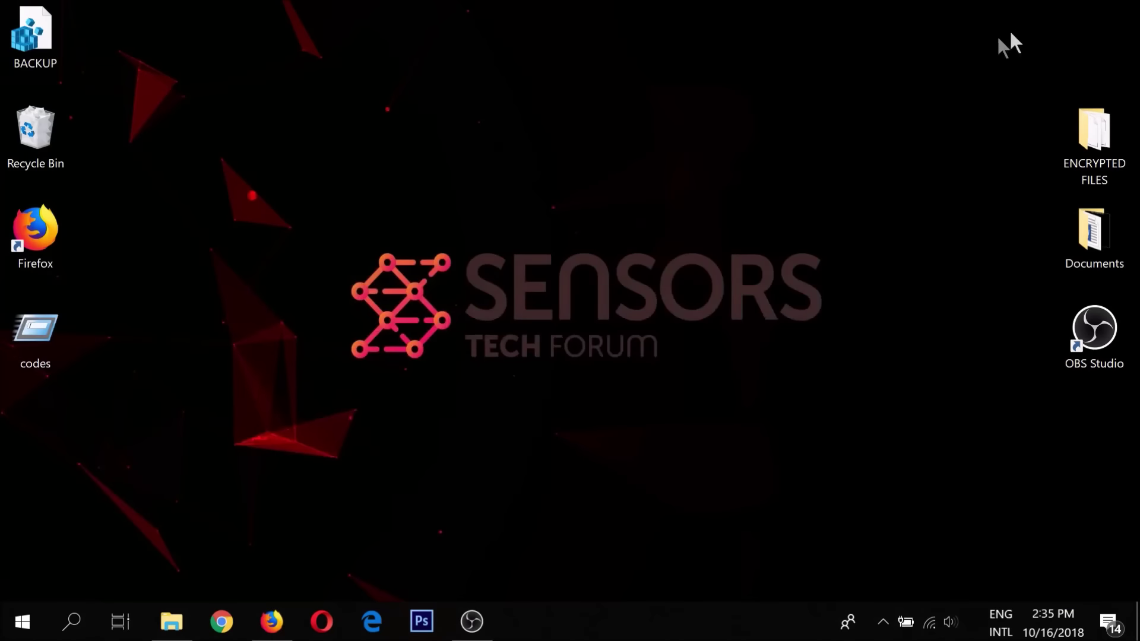
Create a new text document named FIX on the desktop.
right_click(39, 414)
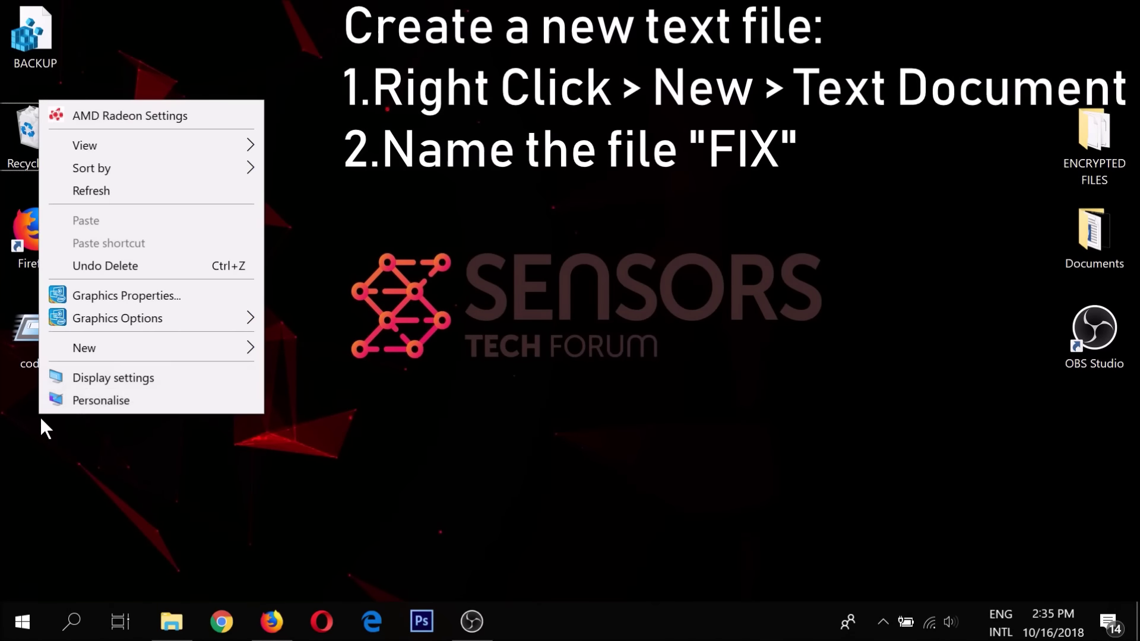
mouse_move(124, 344)
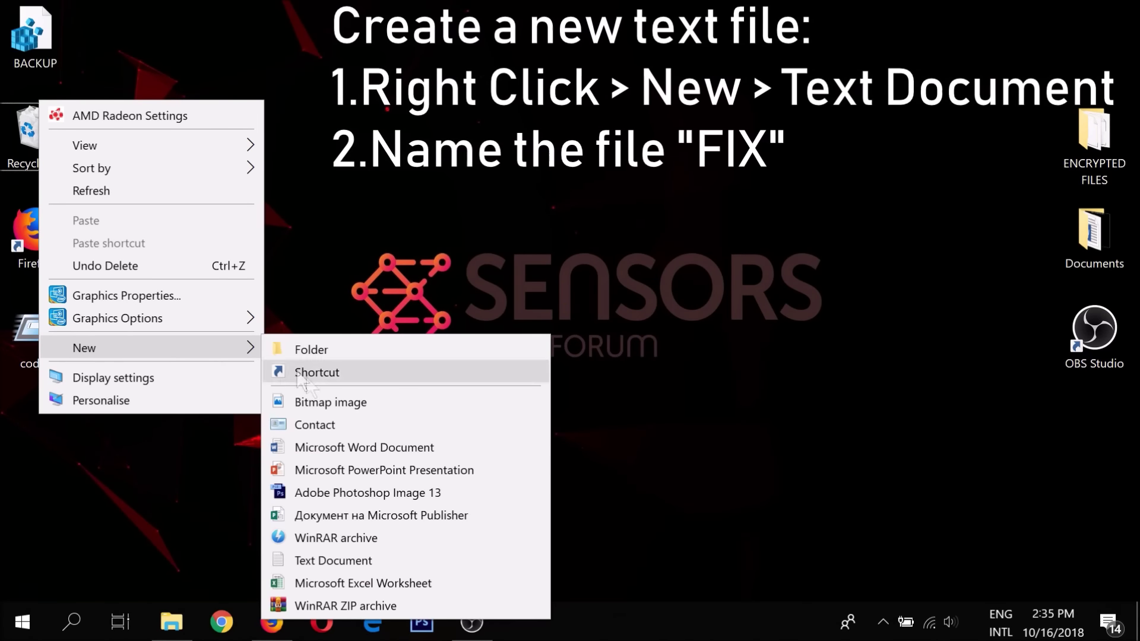
click(358, 560)
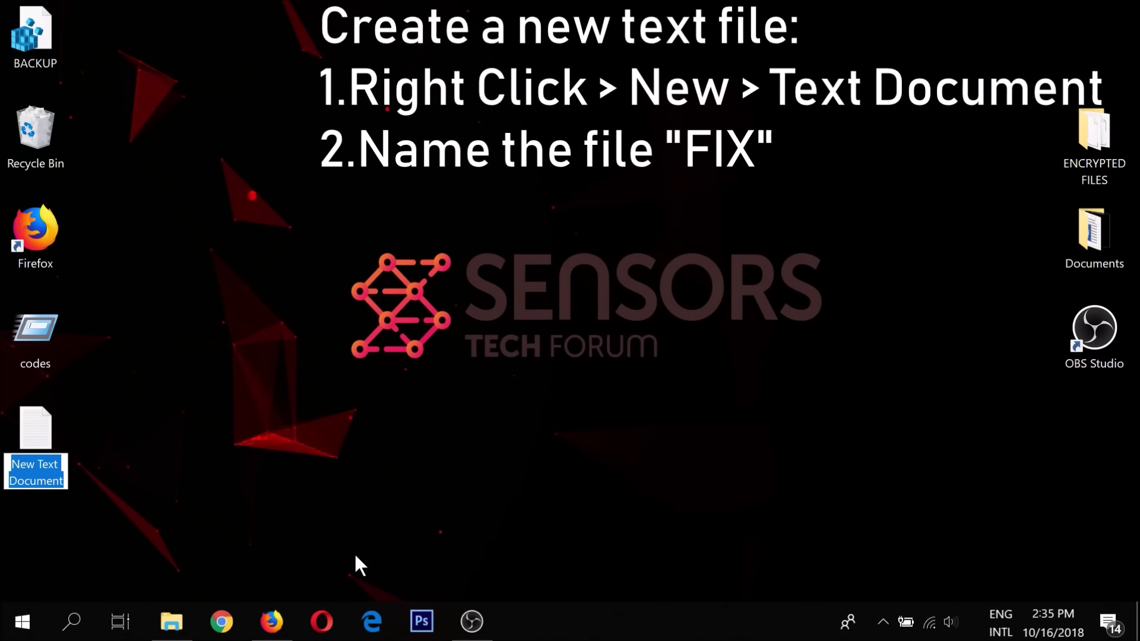
text(FIX)
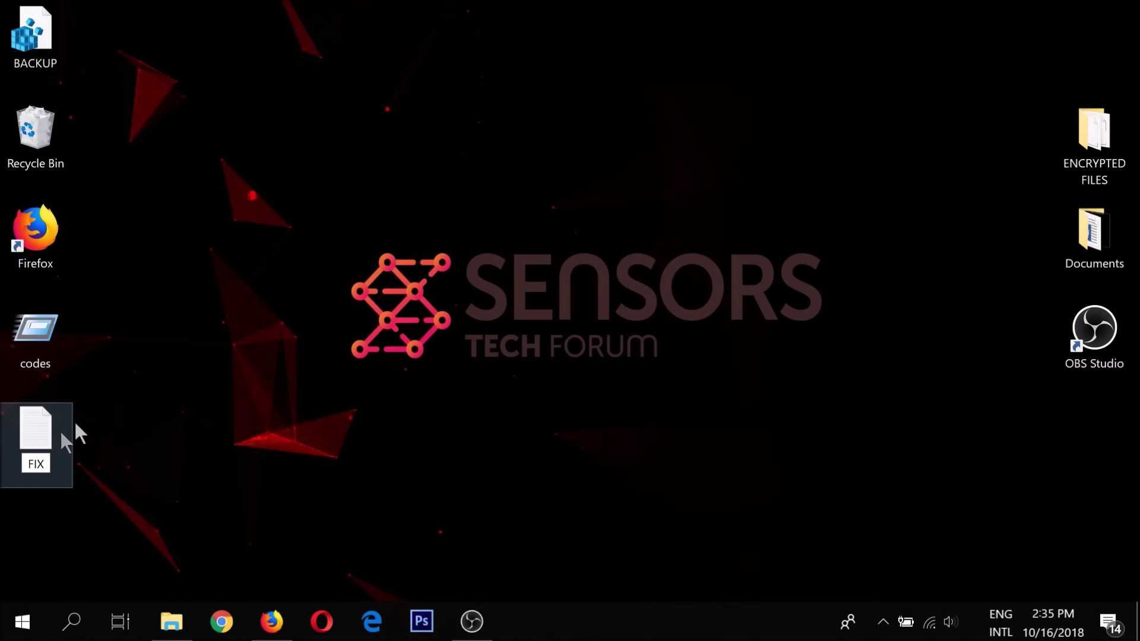
key(Return)
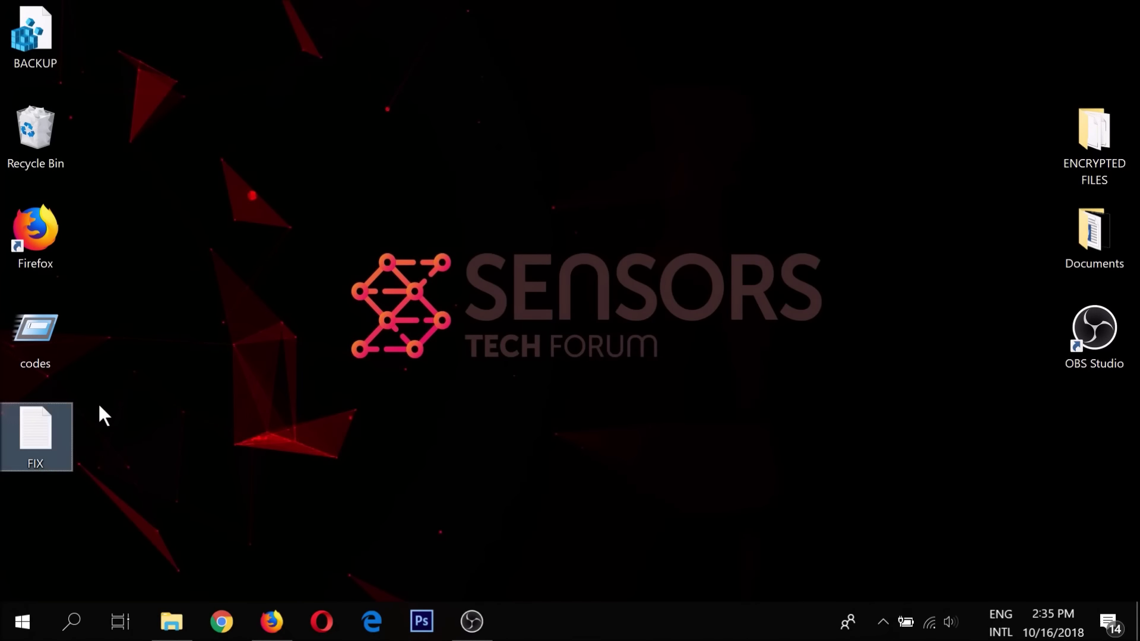
Open the FIX text document and paste the copied subinacl script into it.
double_click(37, 422)
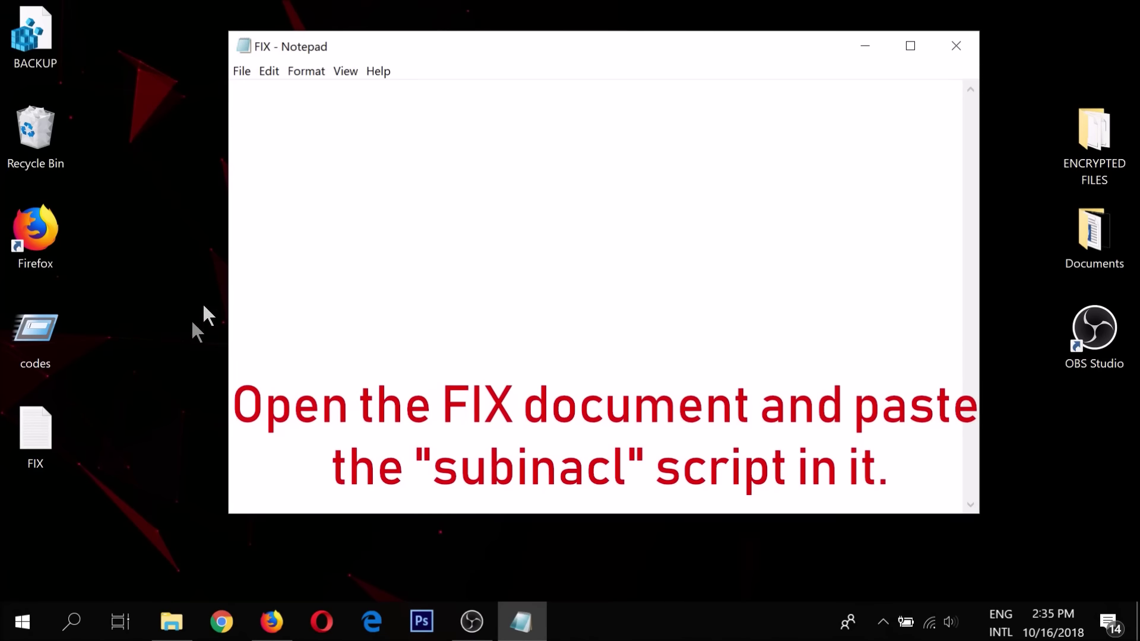
right_click(289, 200)
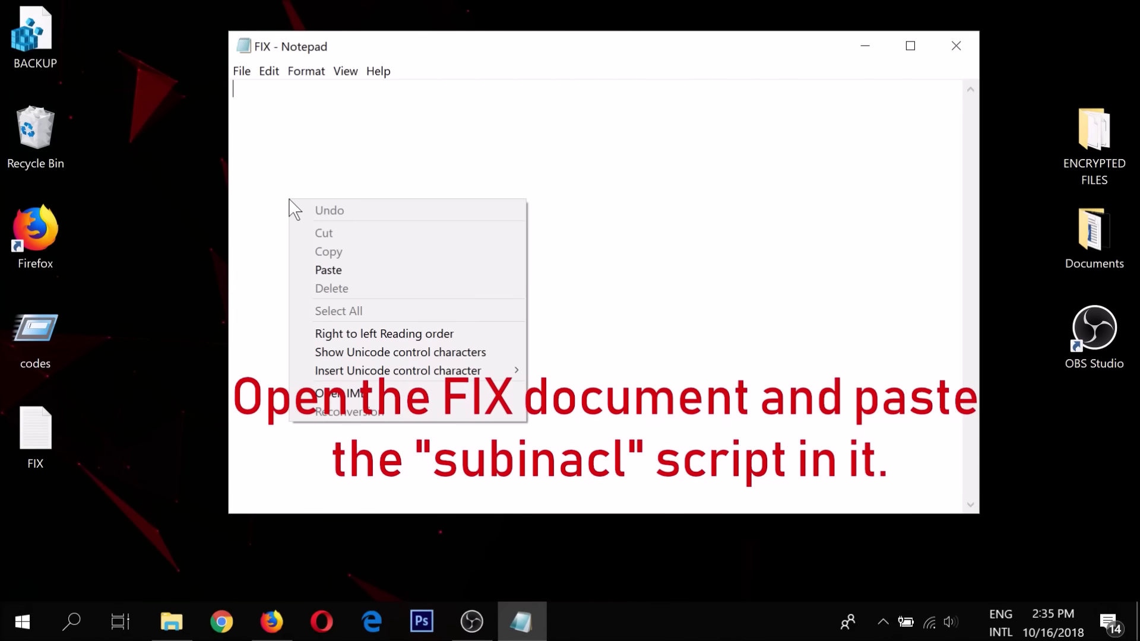
click(336, 270)
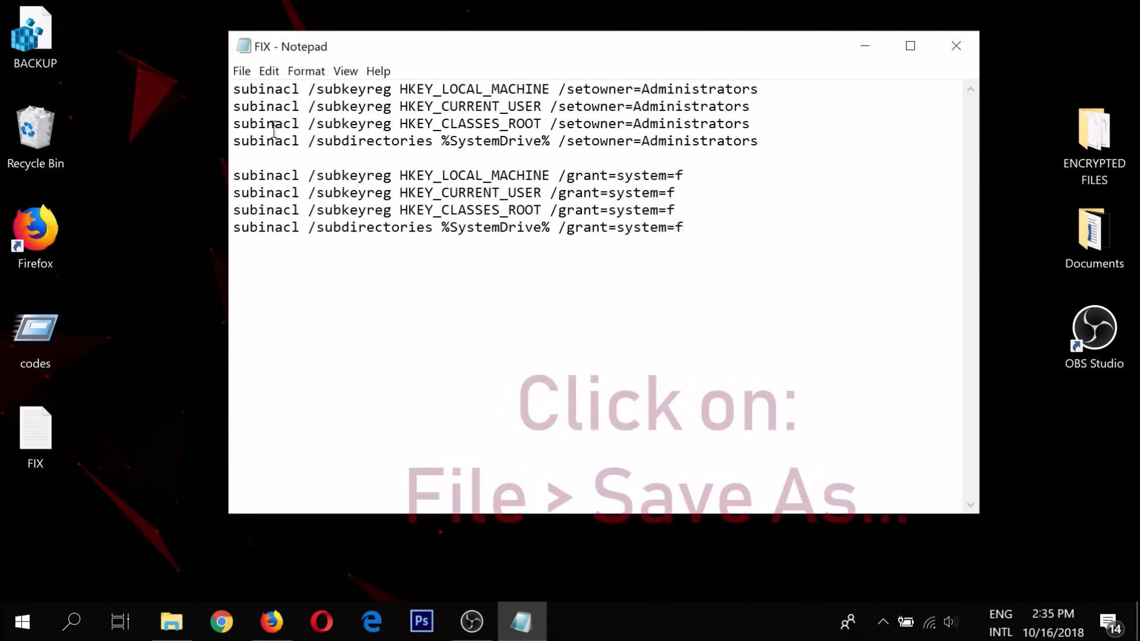
Save the script to the desktop as FIX.bat with the file type All Files, and close Notepad.
click(242, 71)
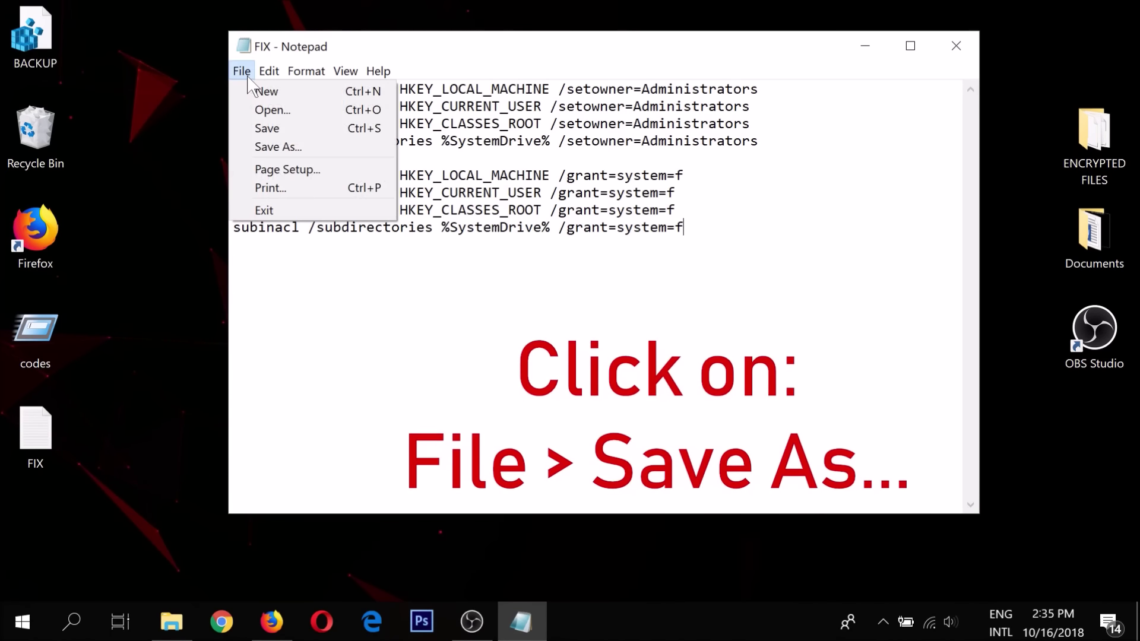
click(278, 147)
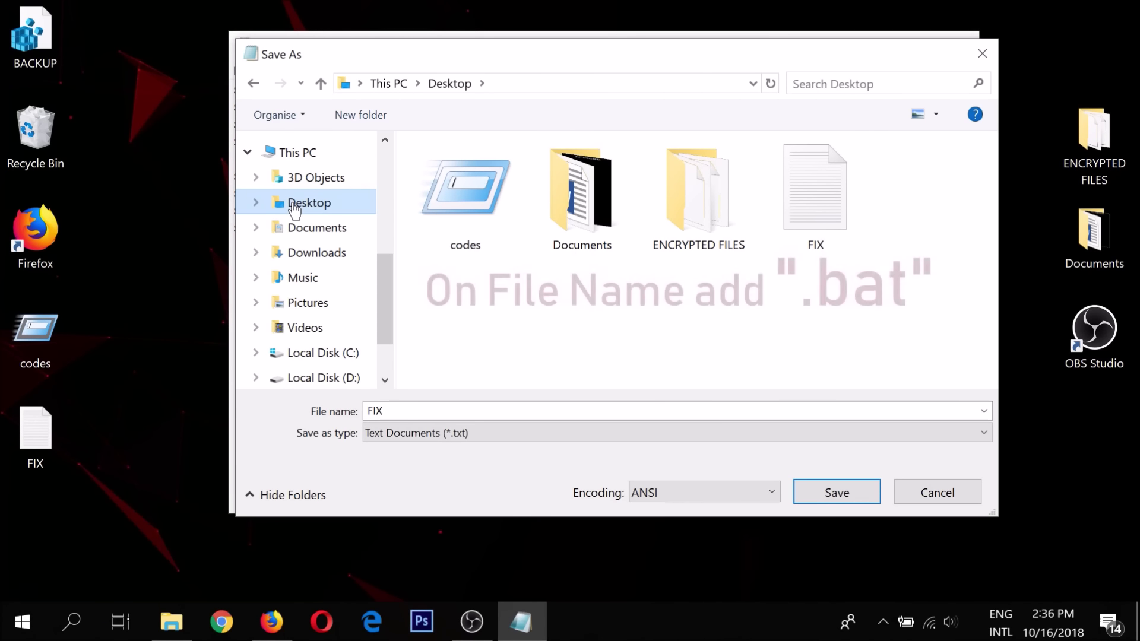
double_click(395, 411)
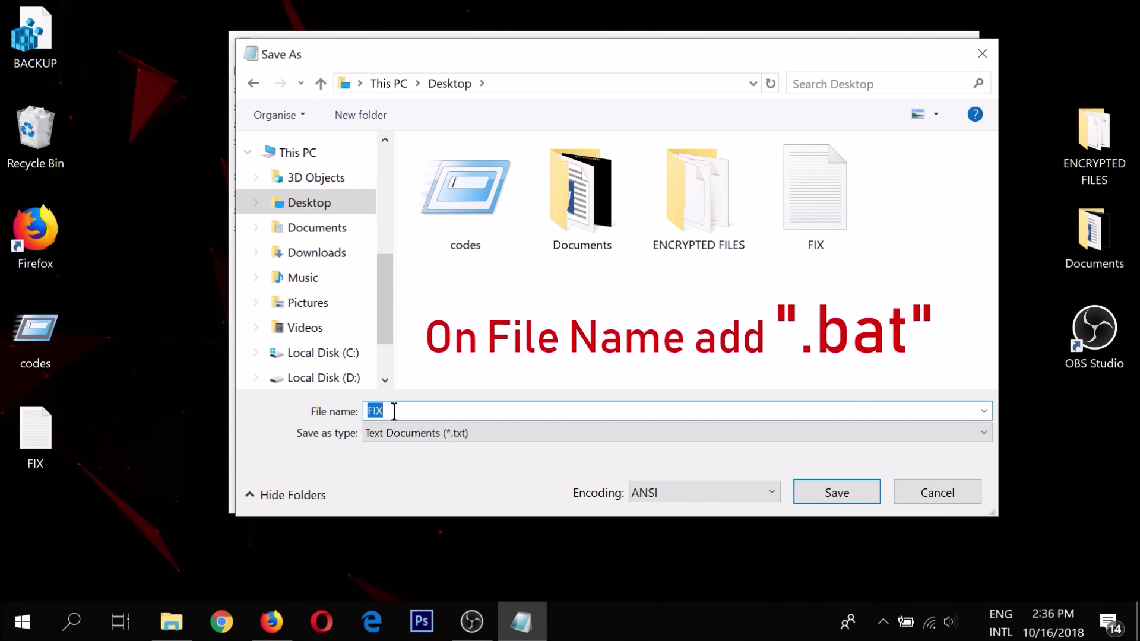
text(.)
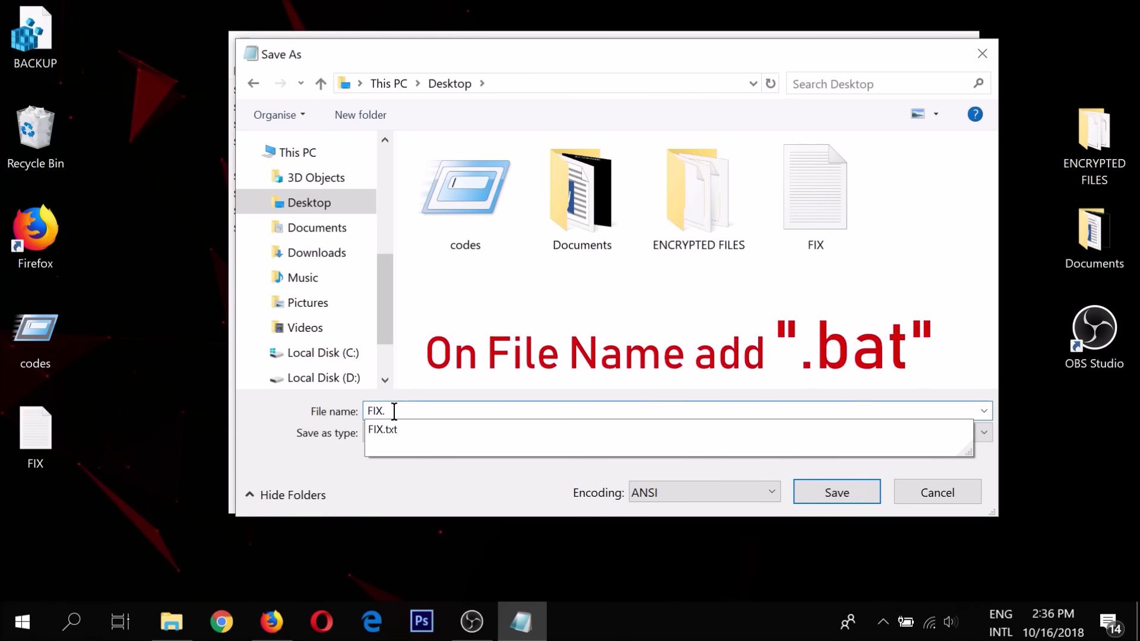
text(bat)
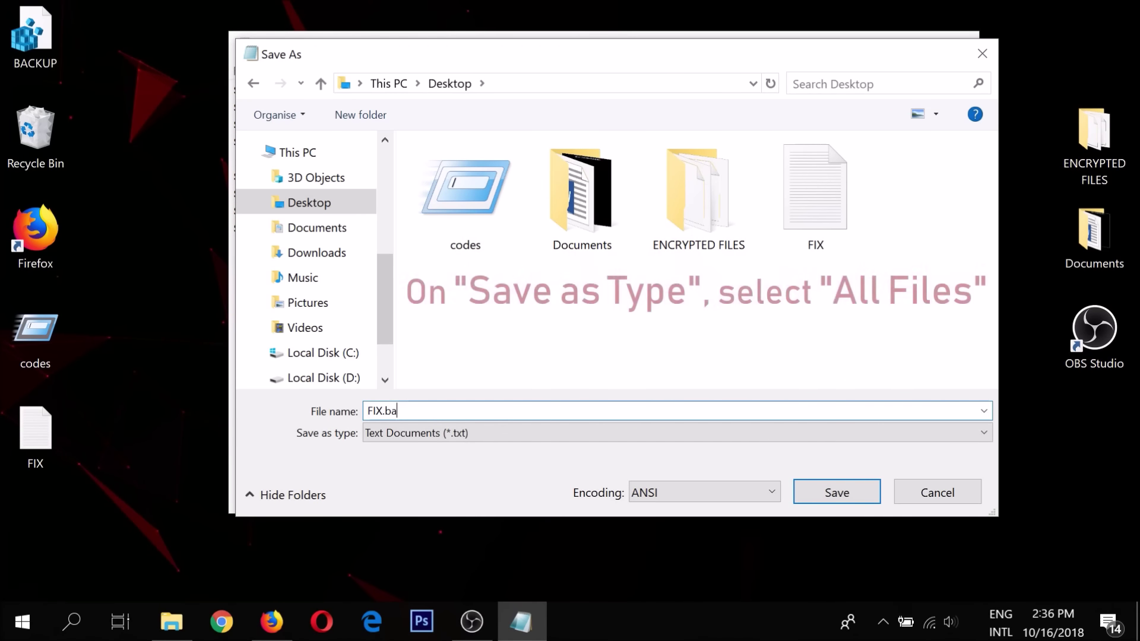
click(407, 433)
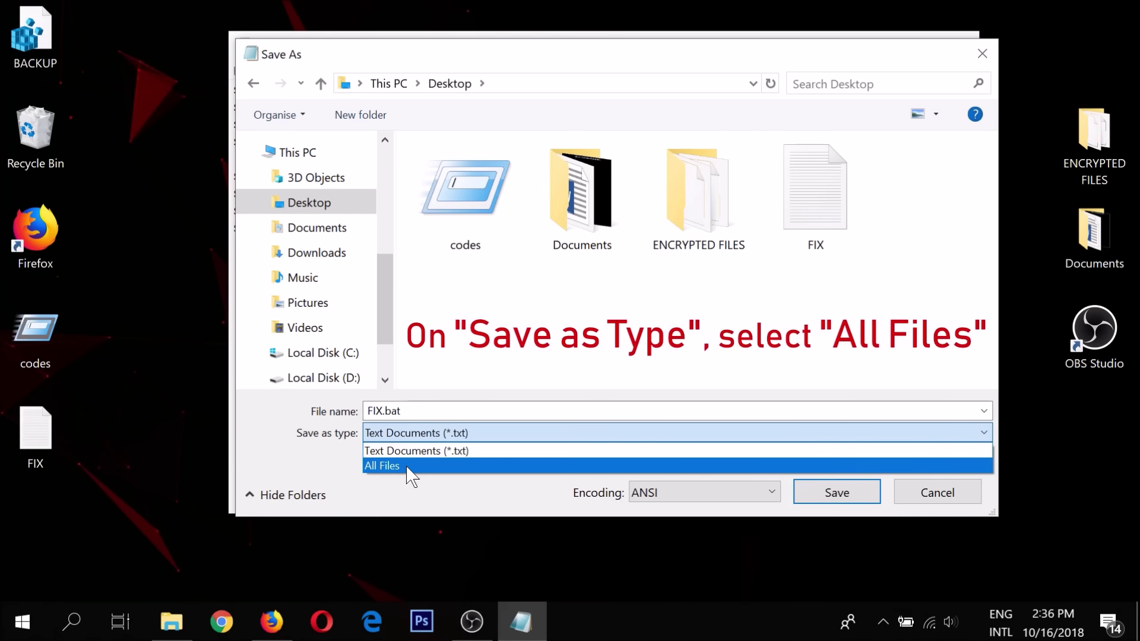
click(411, 466)
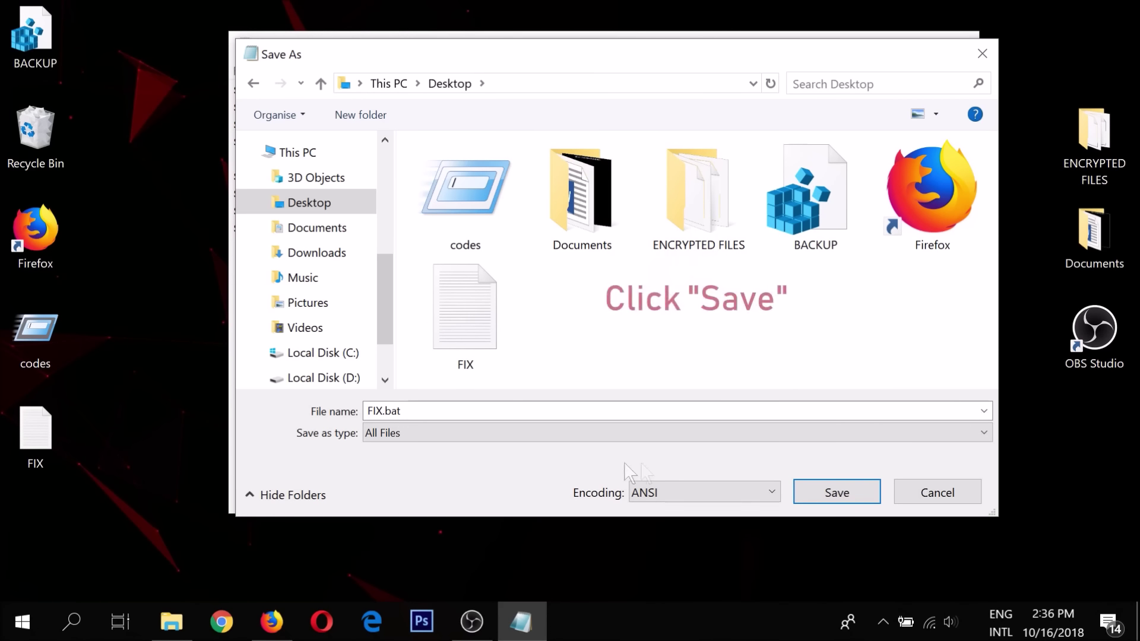
click(838, 492)
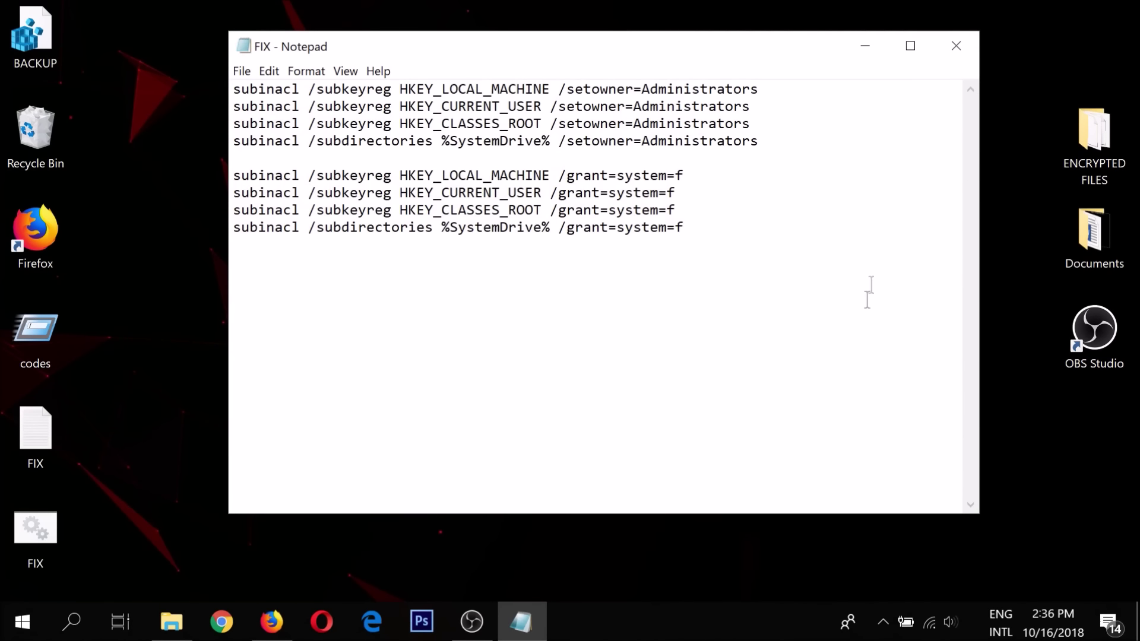
click(960, 54)
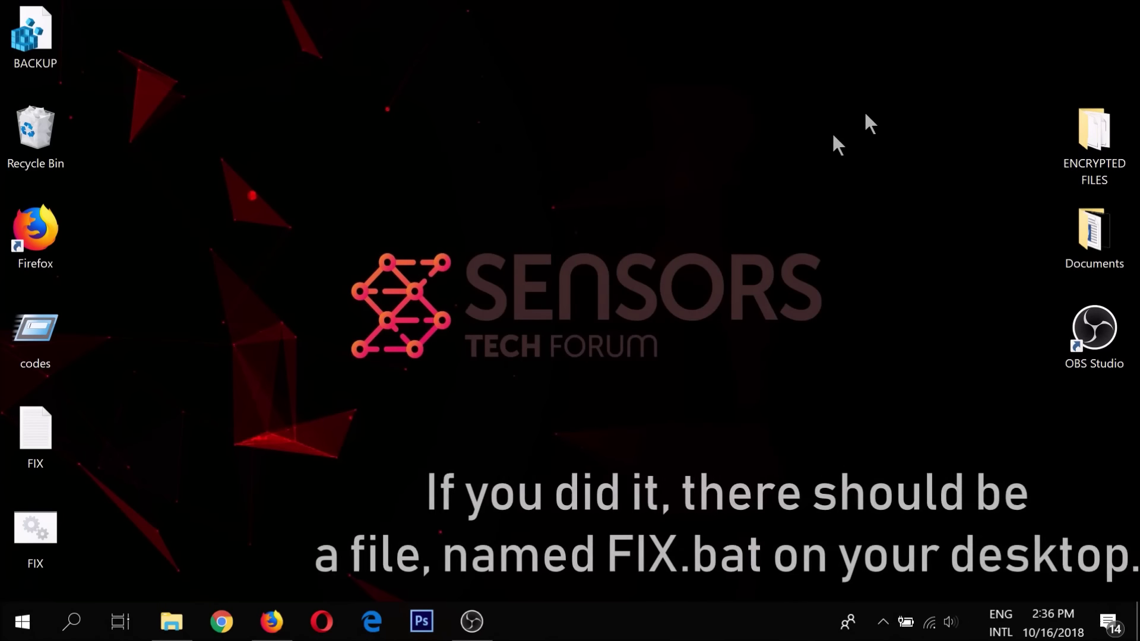
drag(127, 512, 12, 568)
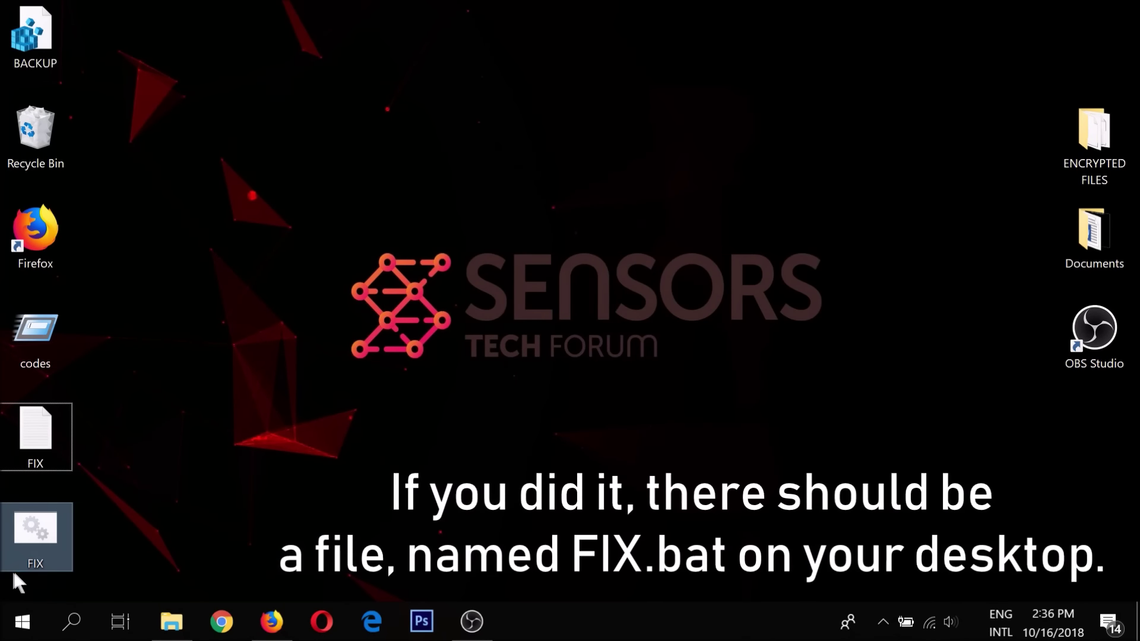
click(553, 283)
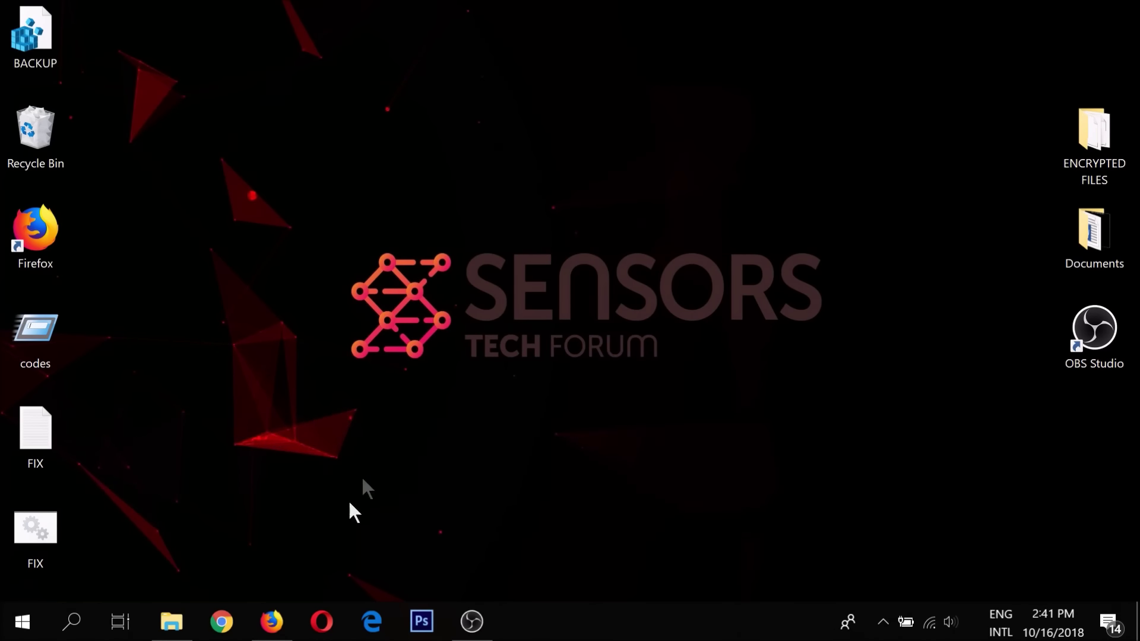
Switch to Firefox, open the Windows Resource Kits download link in the video description, and save subinacl.msi from the Microsoft page.
click(272, 622)
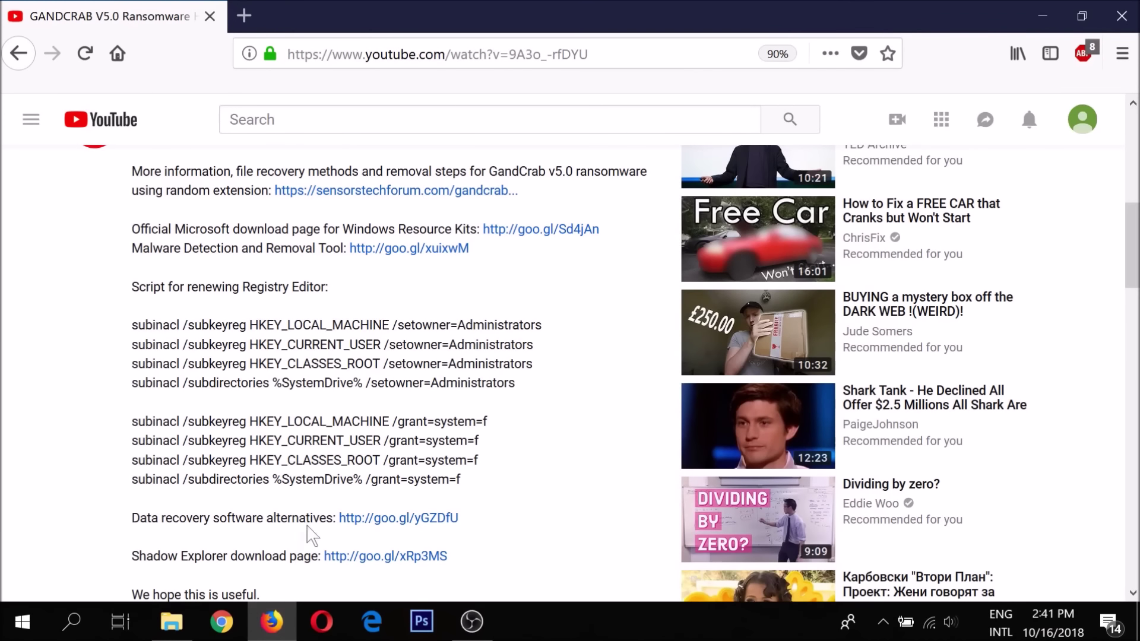
mouse_move(471, 235)
mouse_down()
mouse_move(485, 233)
mouse_move(482, 249)
mouse_up()
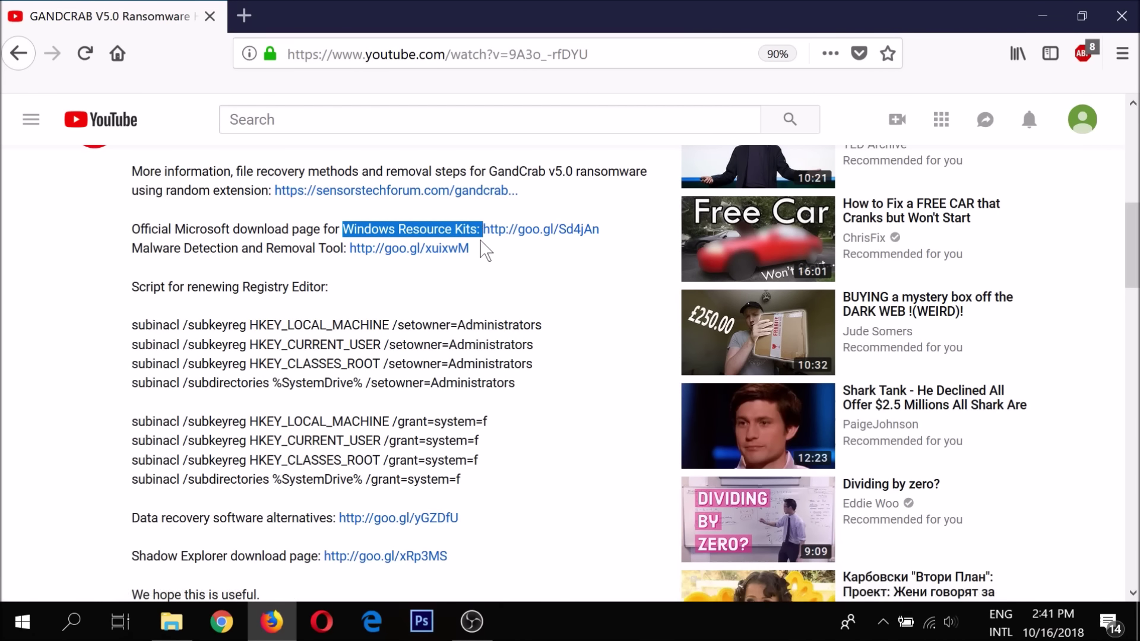
click(523, 229)
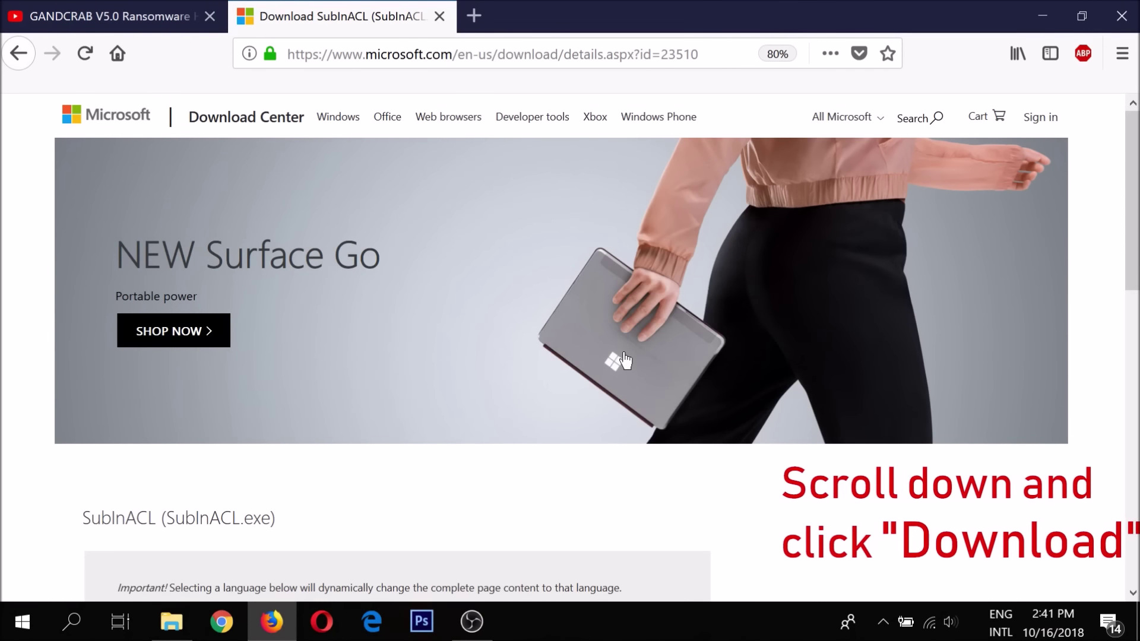
scroll(624, 359, down, 3)
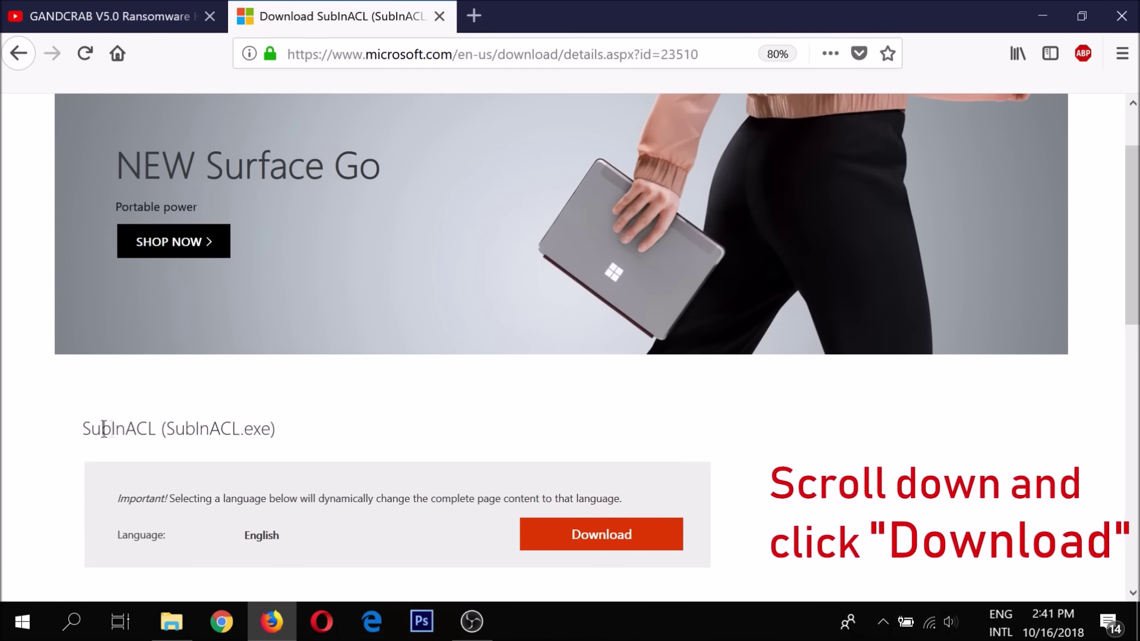
click(544, 543)
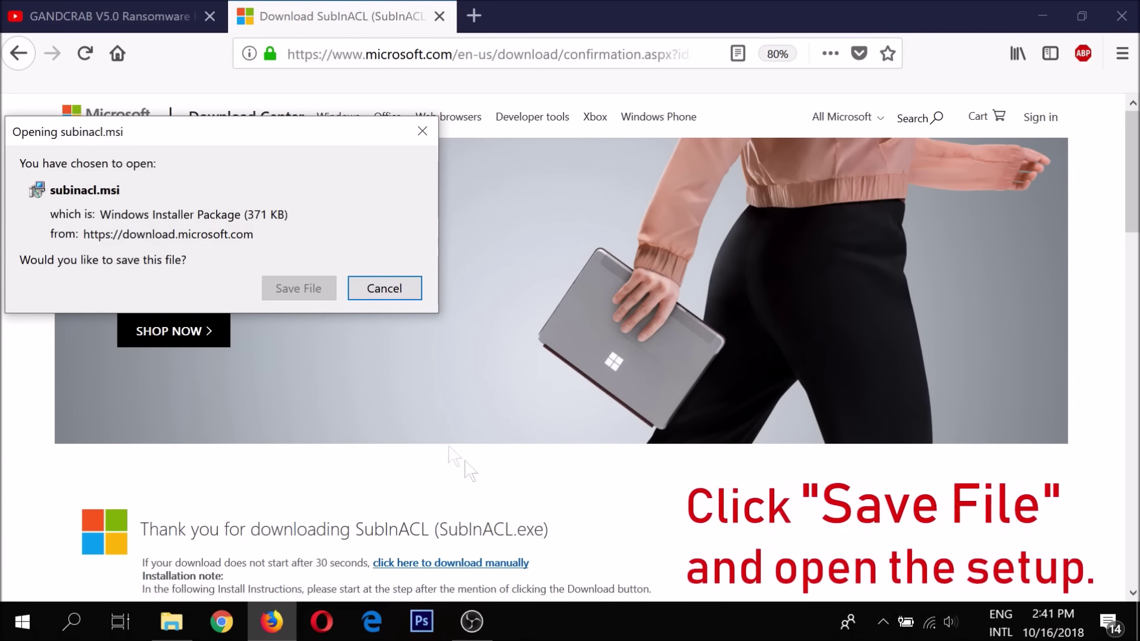
click(303, 288)
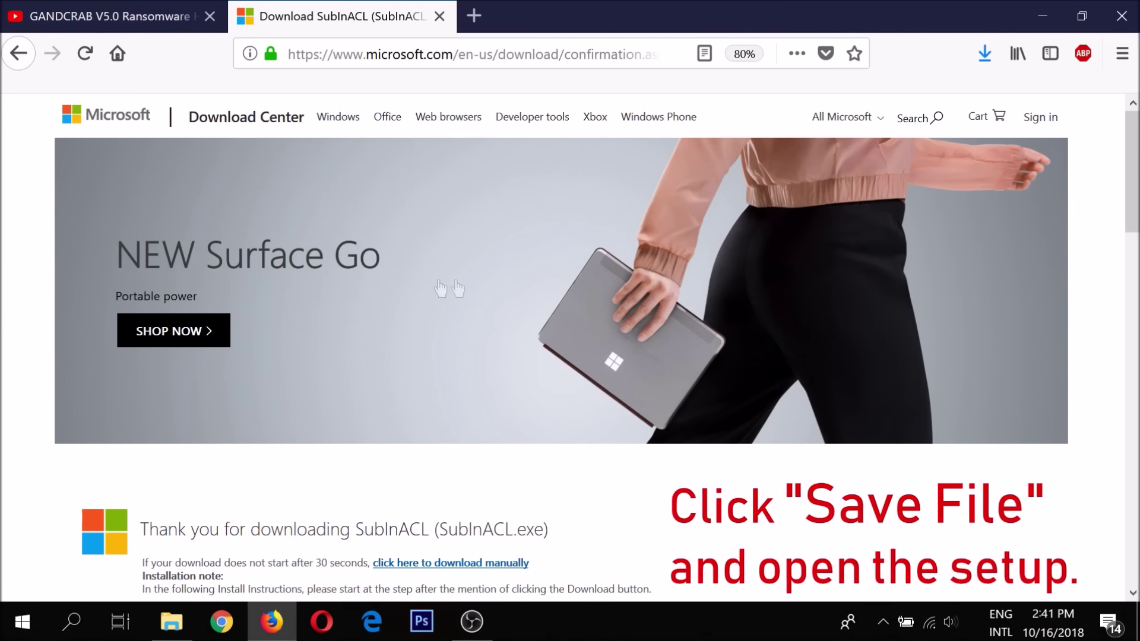
Run the downloaded subinacl.msi, install SubInAcl.exe to C:\Program Files (x86)\Windows Resource Kits\Tools\, and close the browser with all its tabs.
click(982, 62)
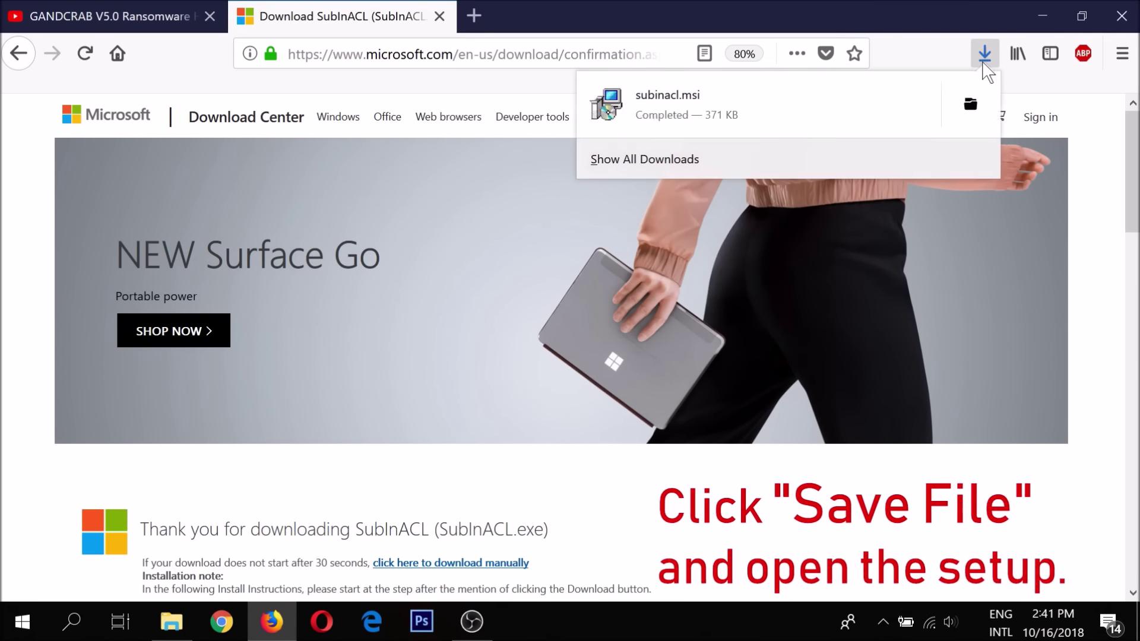
click(725, 110)
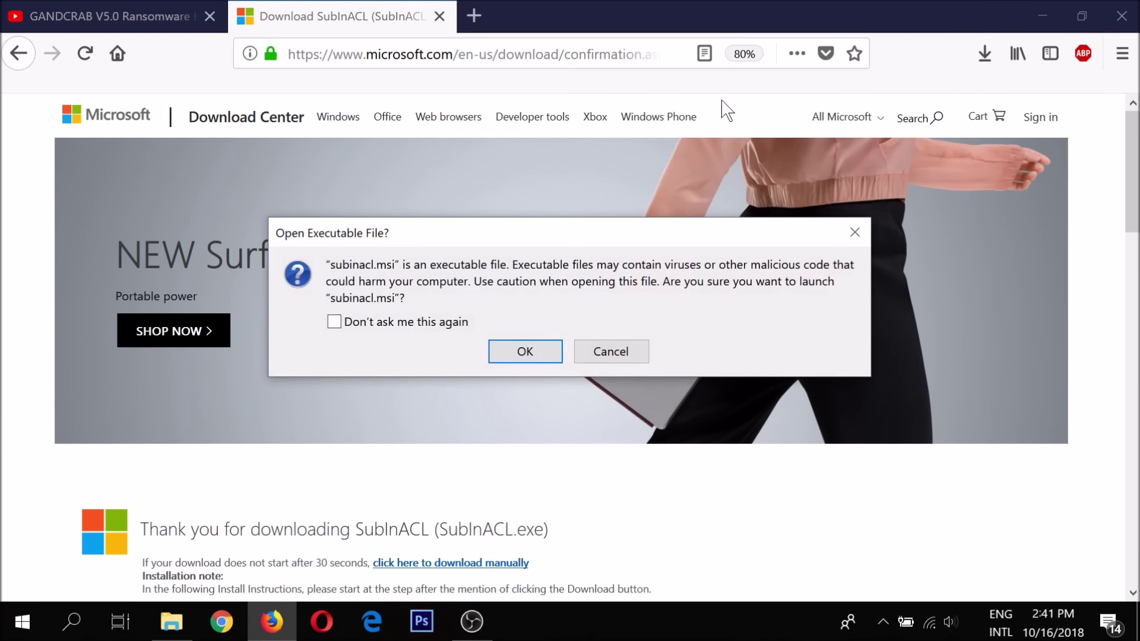
click(531, 356)
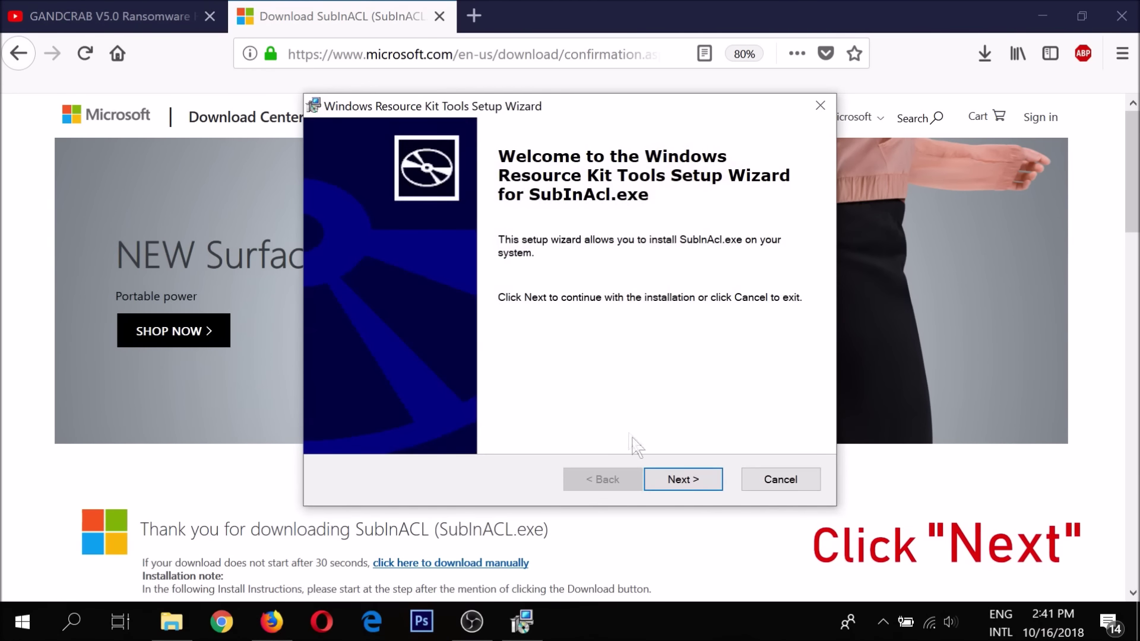
click(657, 478)
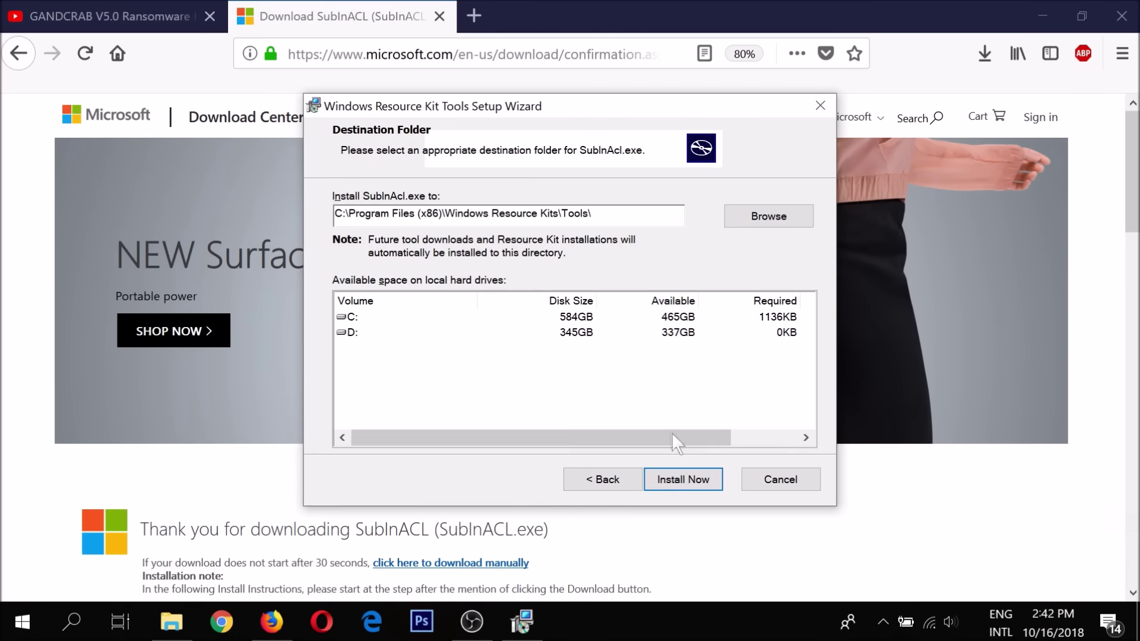
click(685, 476)
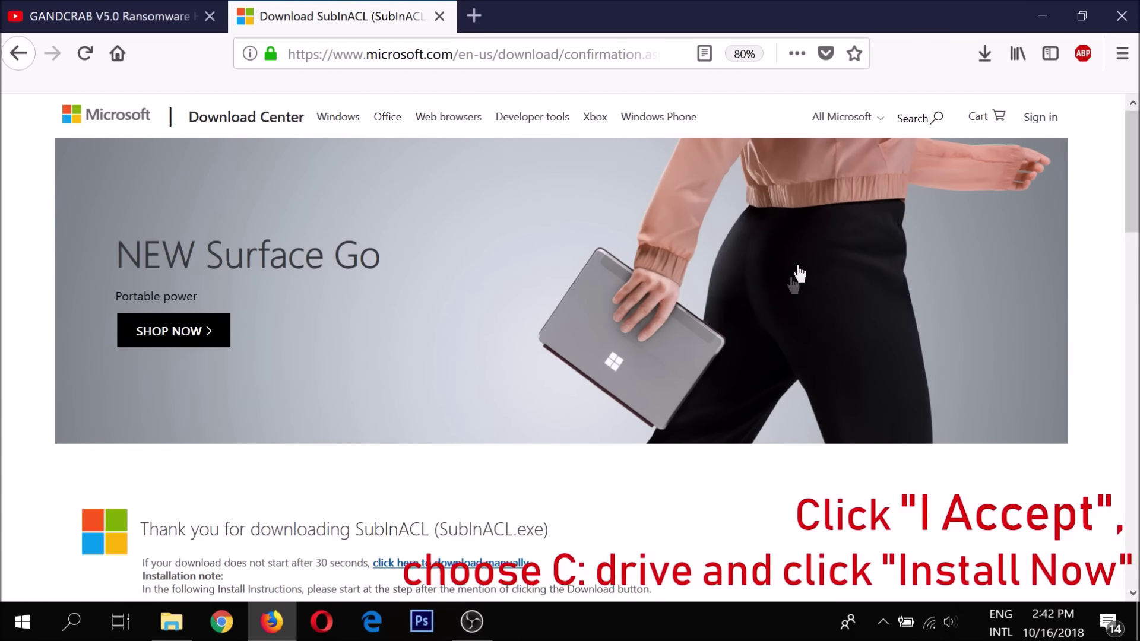
click(1132, 19)
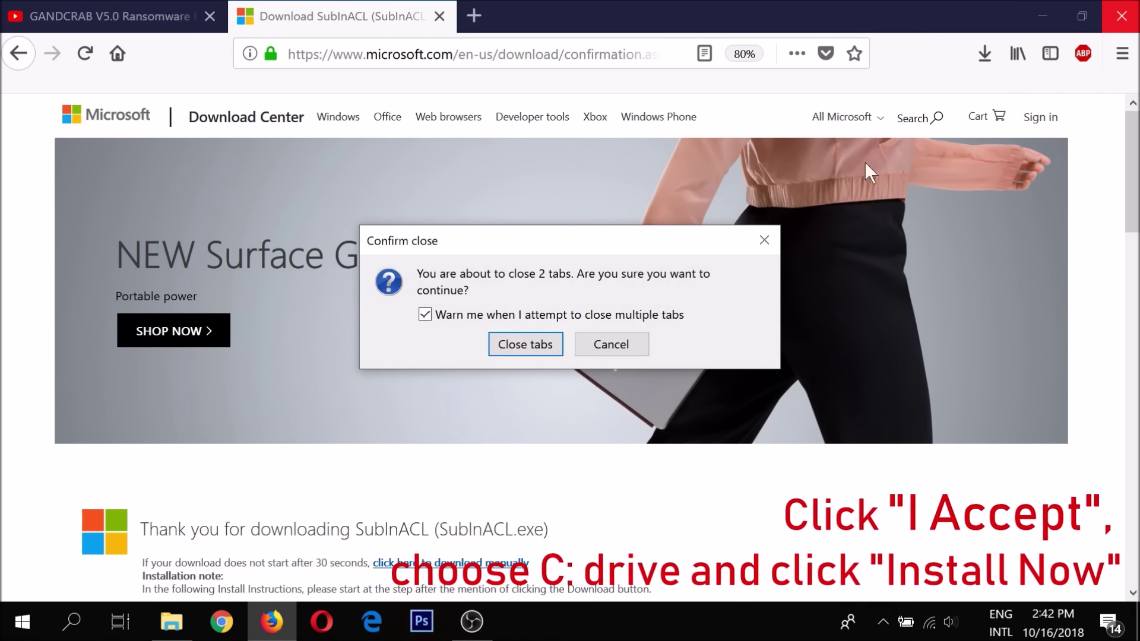
click(530, 342)
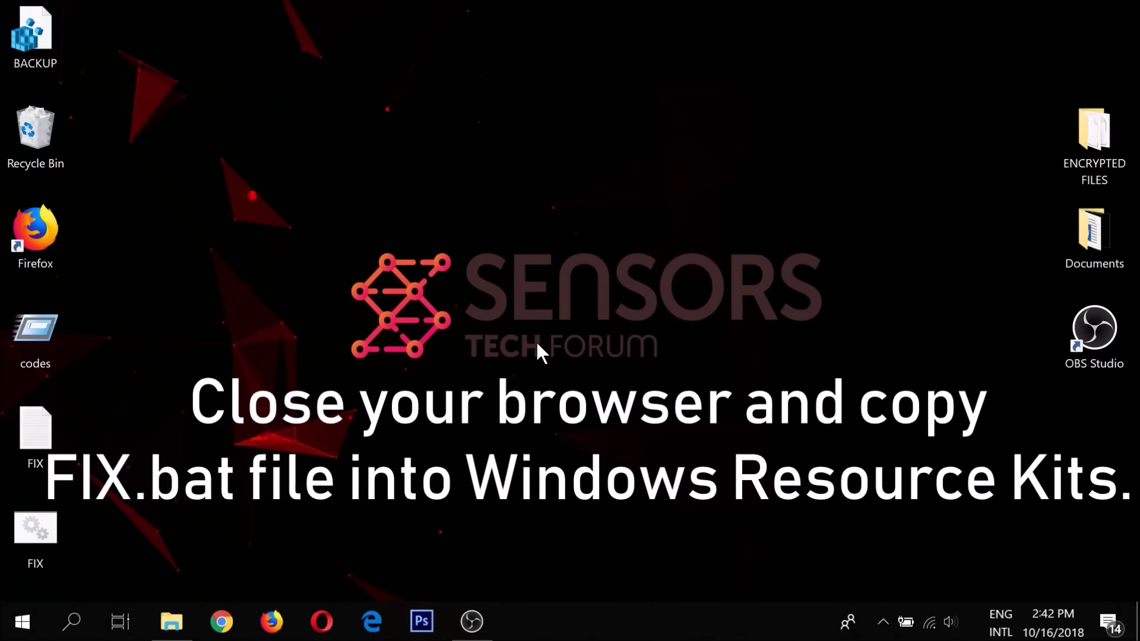